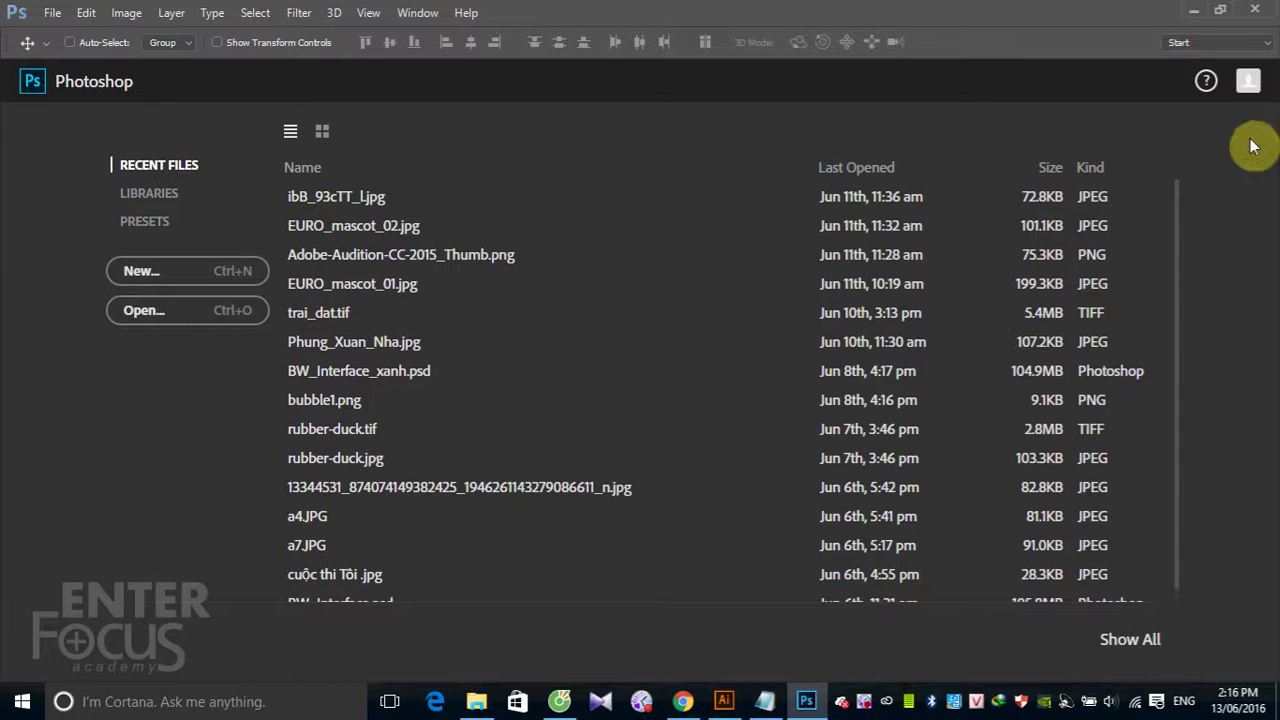
Step: Stay on the Start workspace, scroll its recent files, and reopen the workspace list
click(1270, 45)
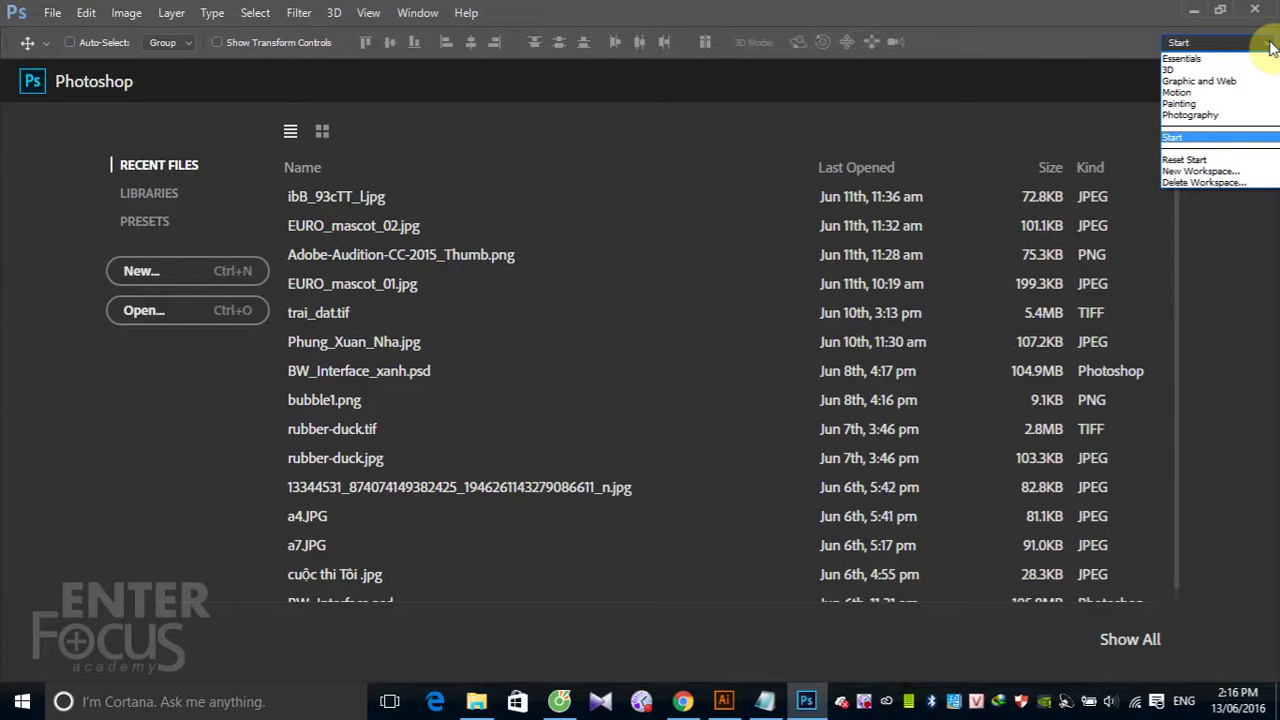
click(1233, 140)
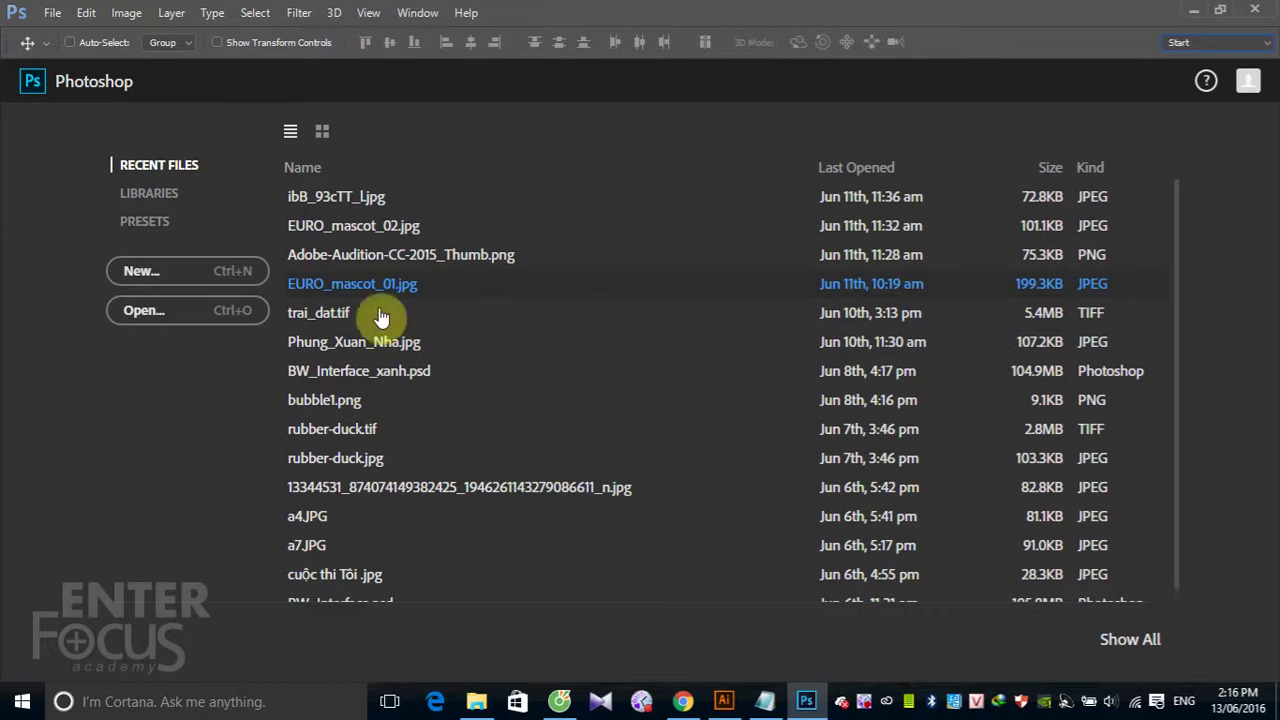
scroll(520, 358, down, 1)
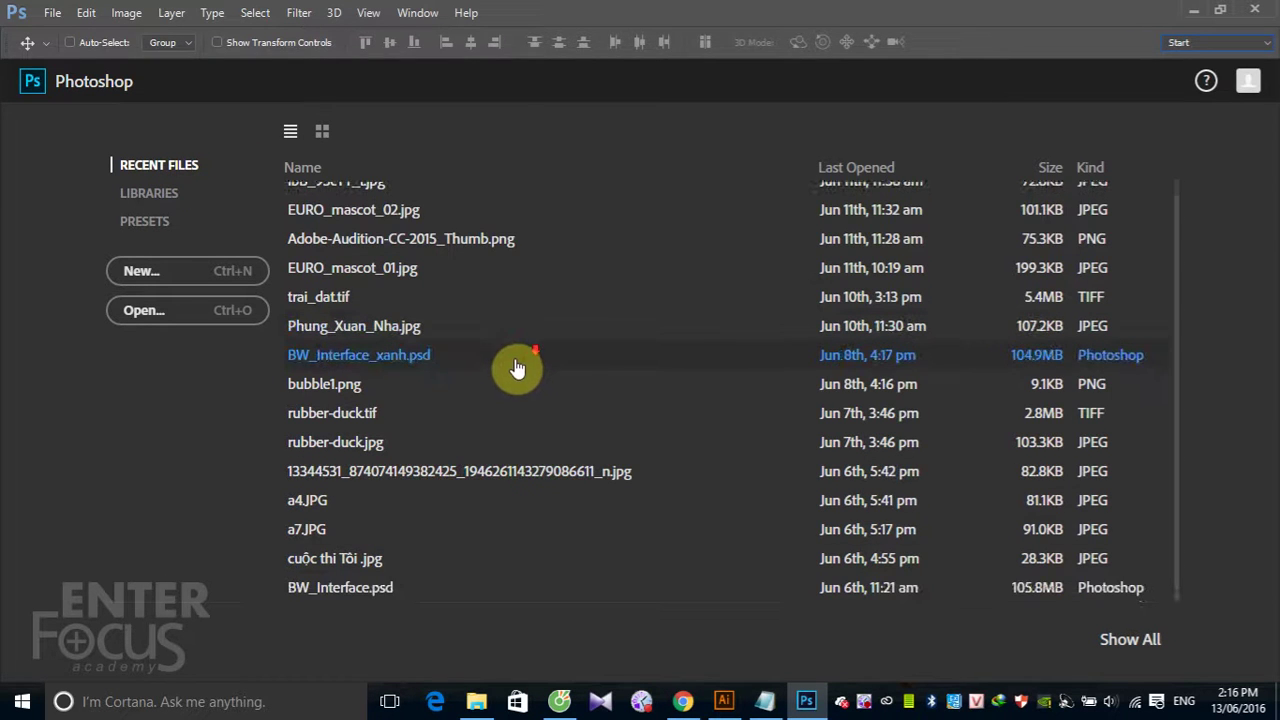
scroll(512, 368, up, 1)
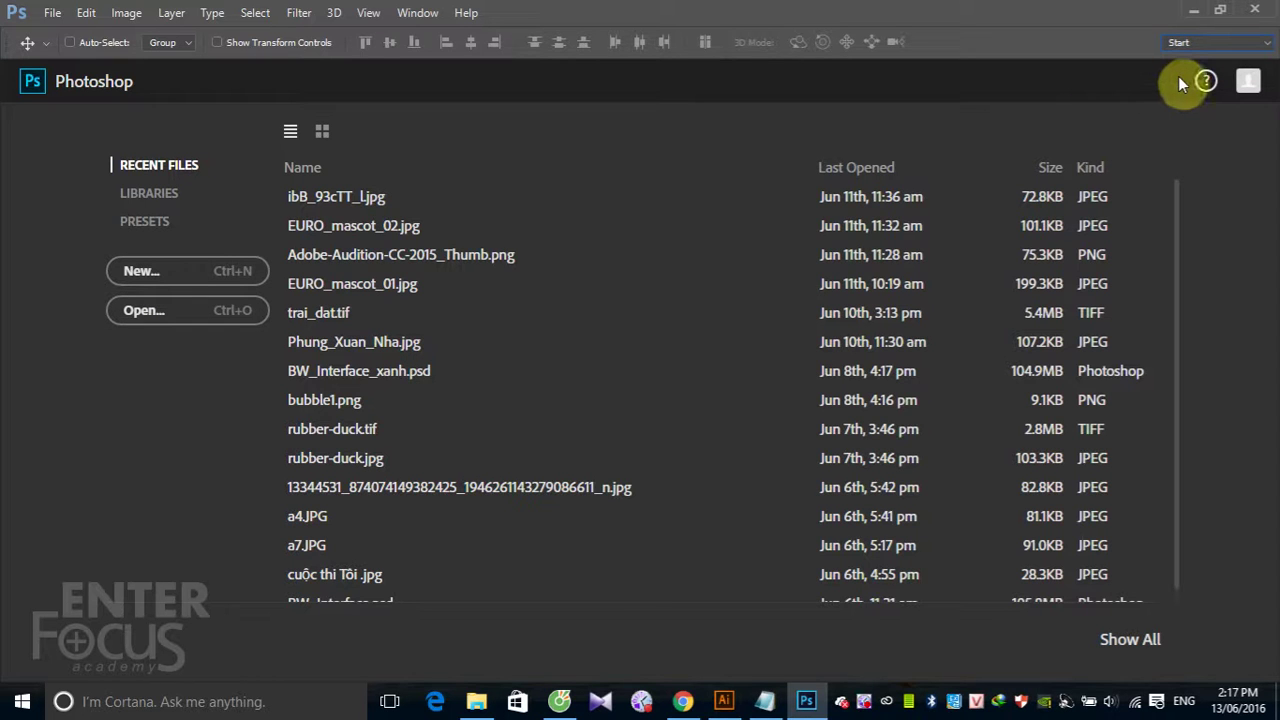
click(1270, 43)
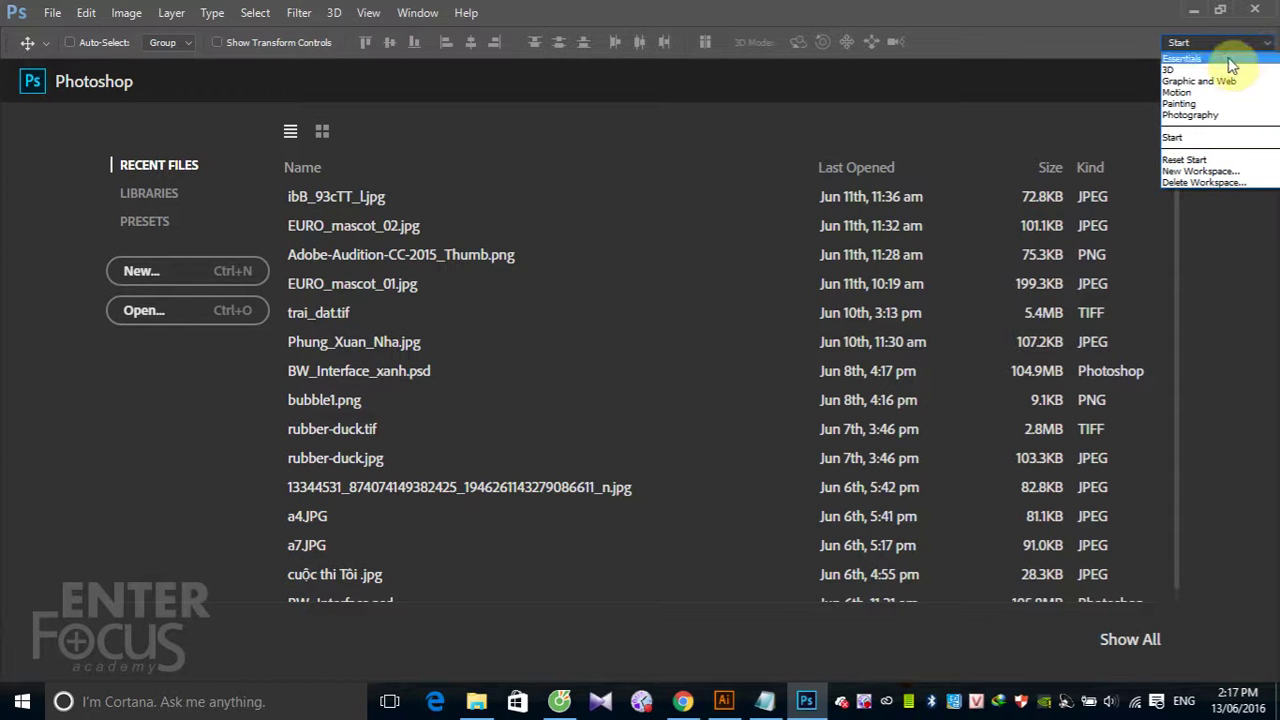
Step: Switch to the Essentials workspace, then to the 3D workspace
click(1230, 60)
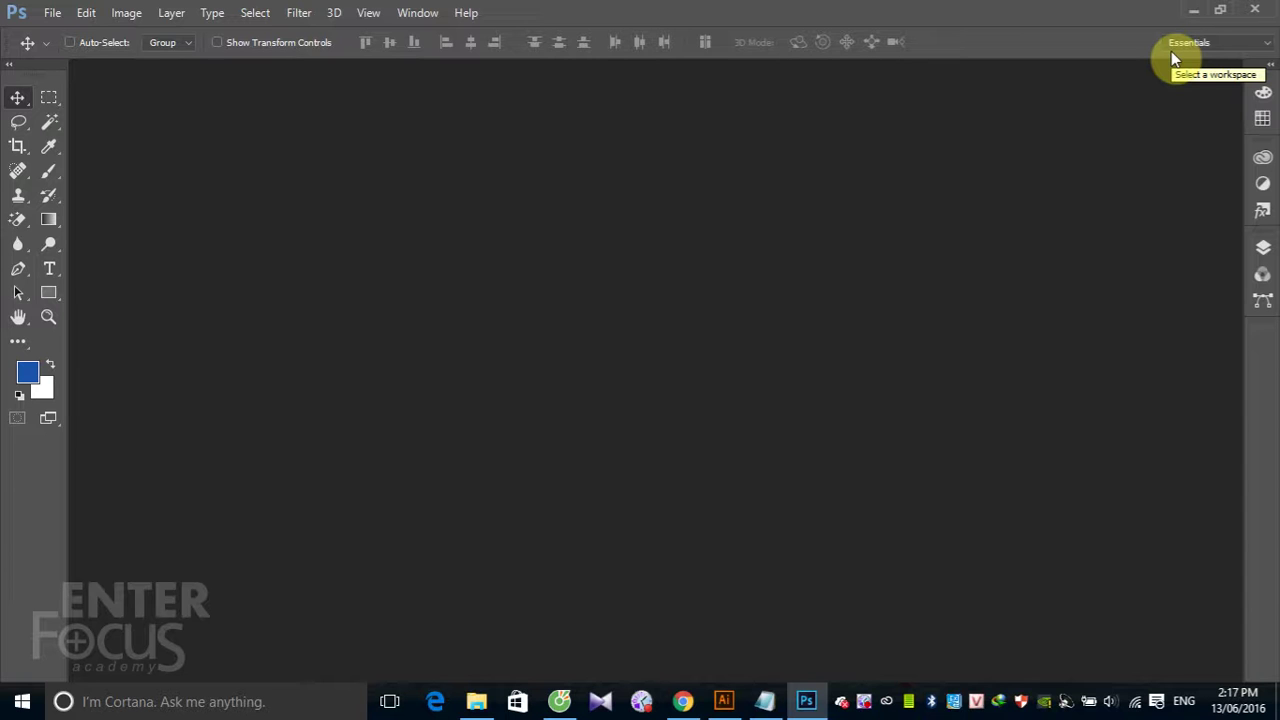
click(1268, 44)
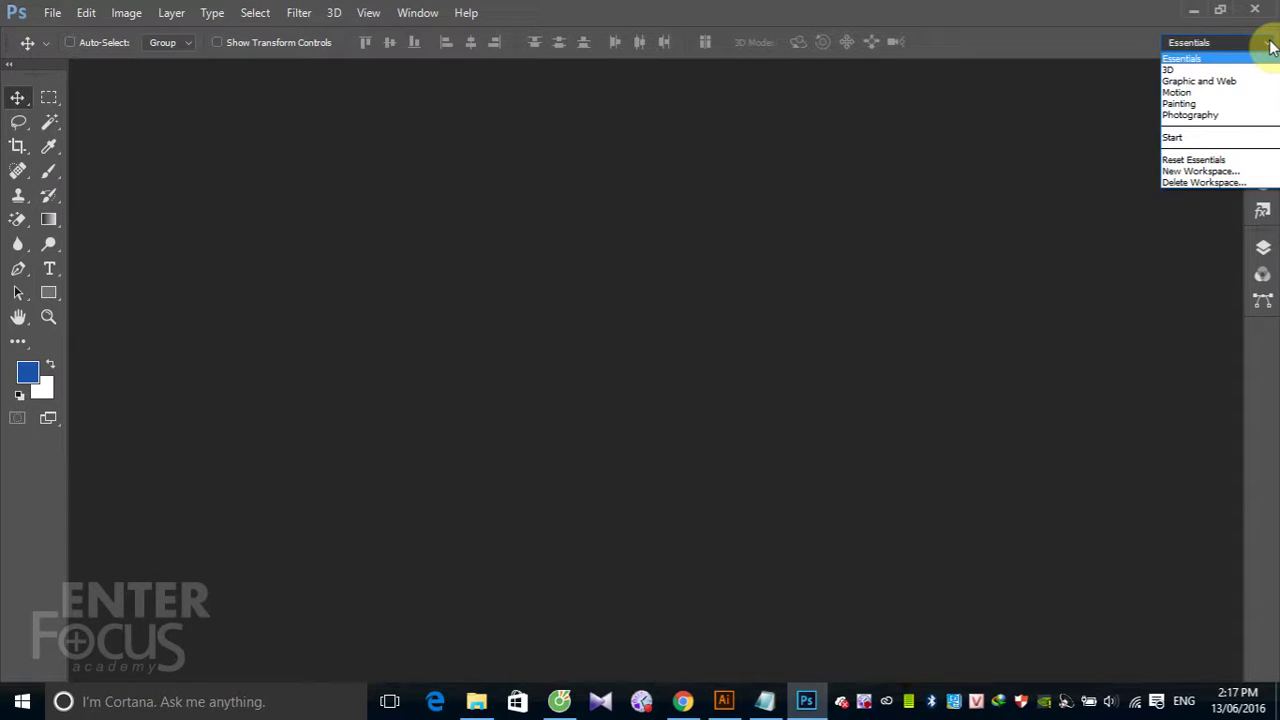
click(1225, 69)
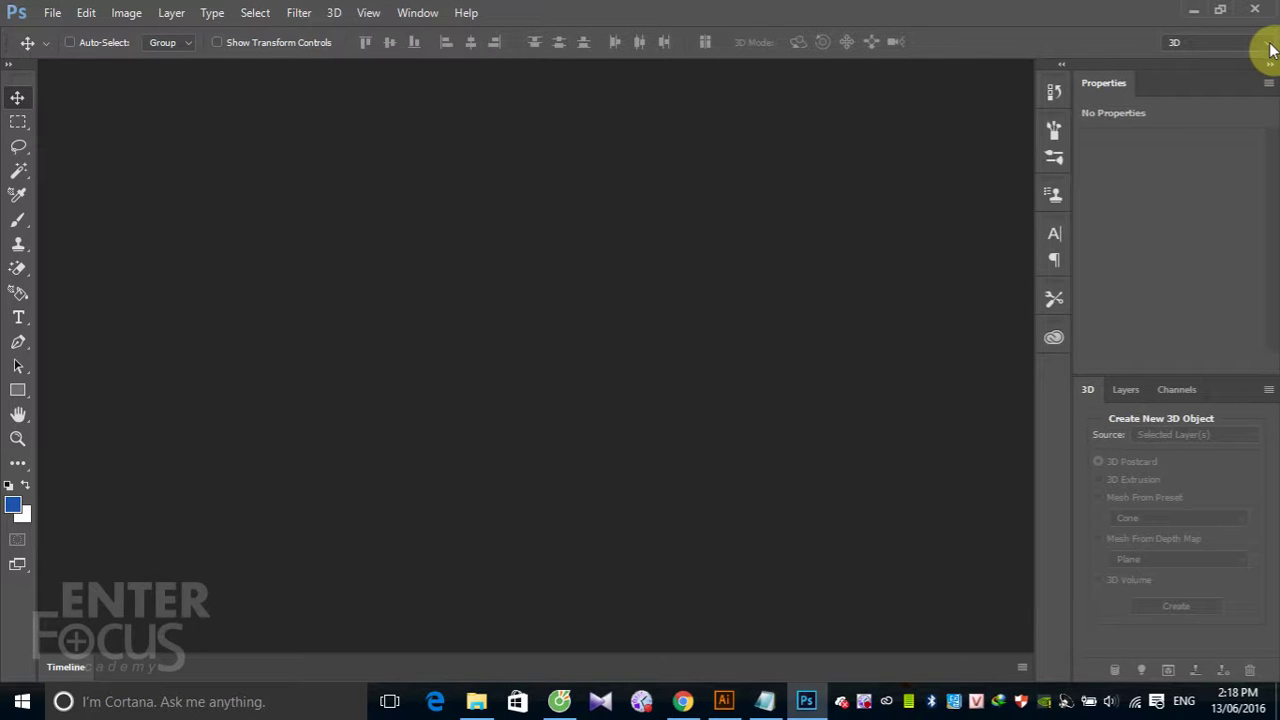
Step: Switch to the Graphic and Web workspace, then to the Motion workspace
click(1270, 45)
click(1258, 82)
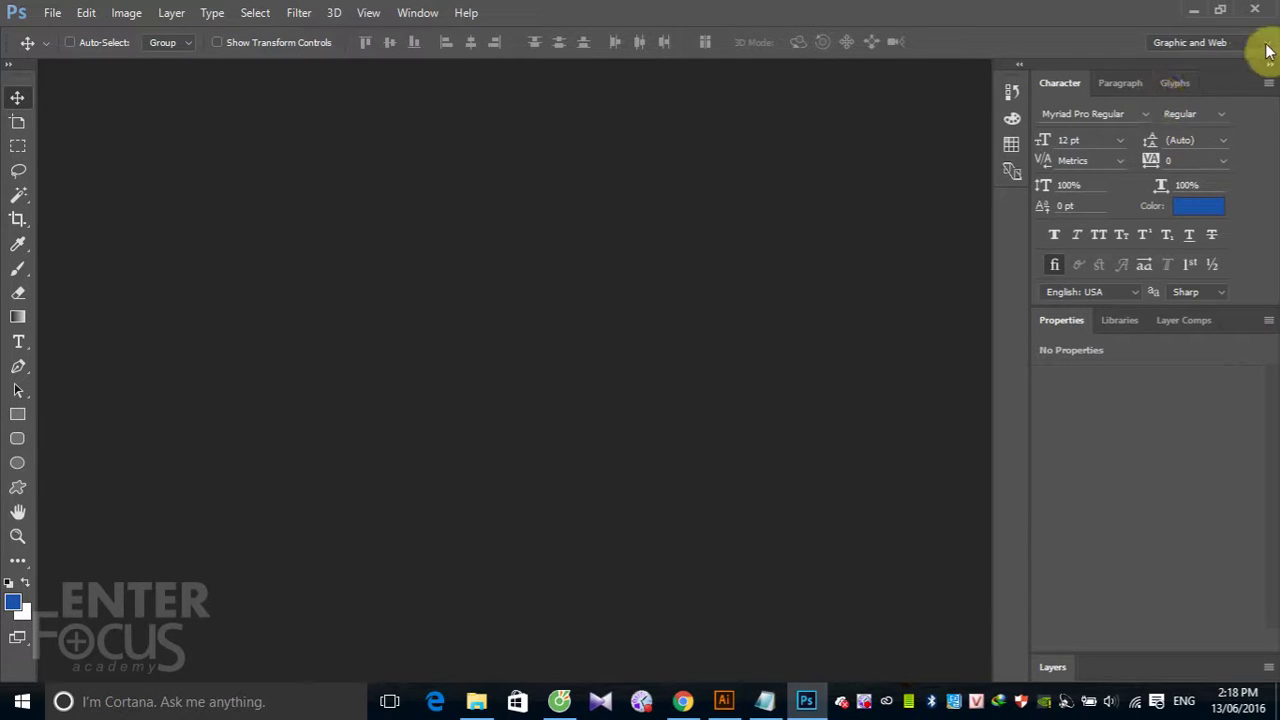
click(1262, 42)
click(1250, 92)
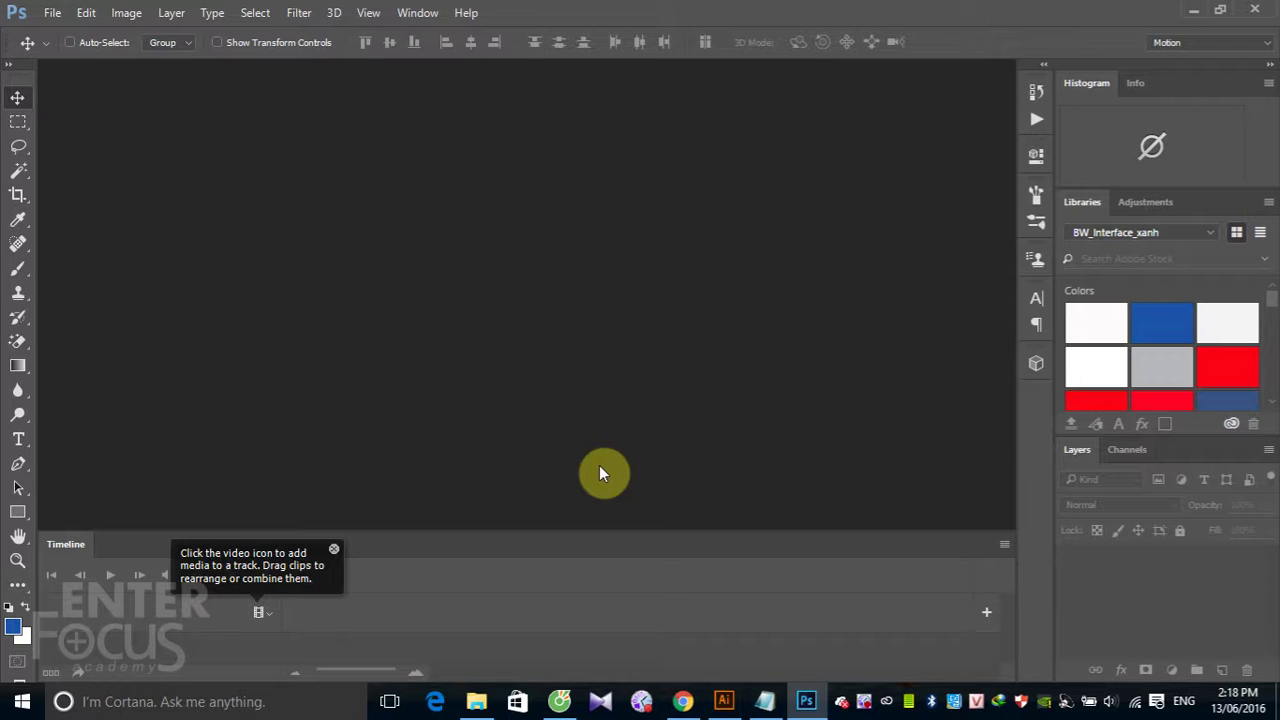
Step: Dismiss the Timeline media hint and switch to the Painting workspace
click(334, 549)
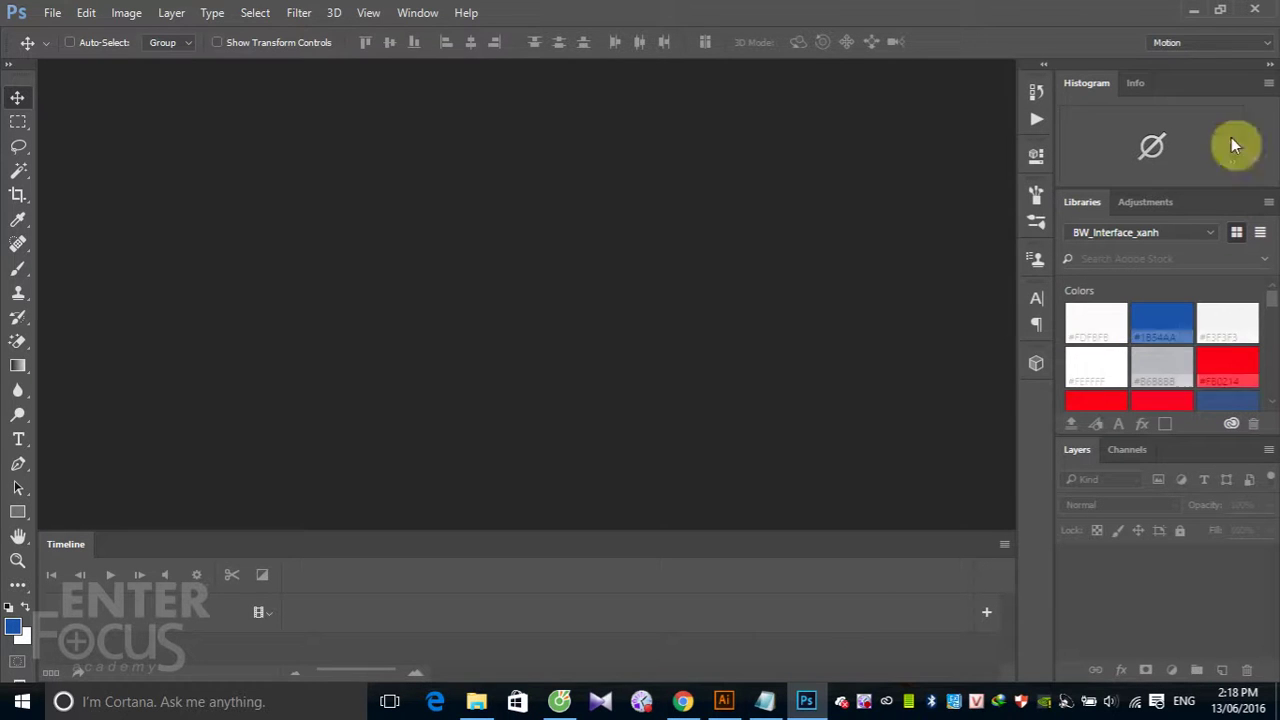
click(1268, 44)
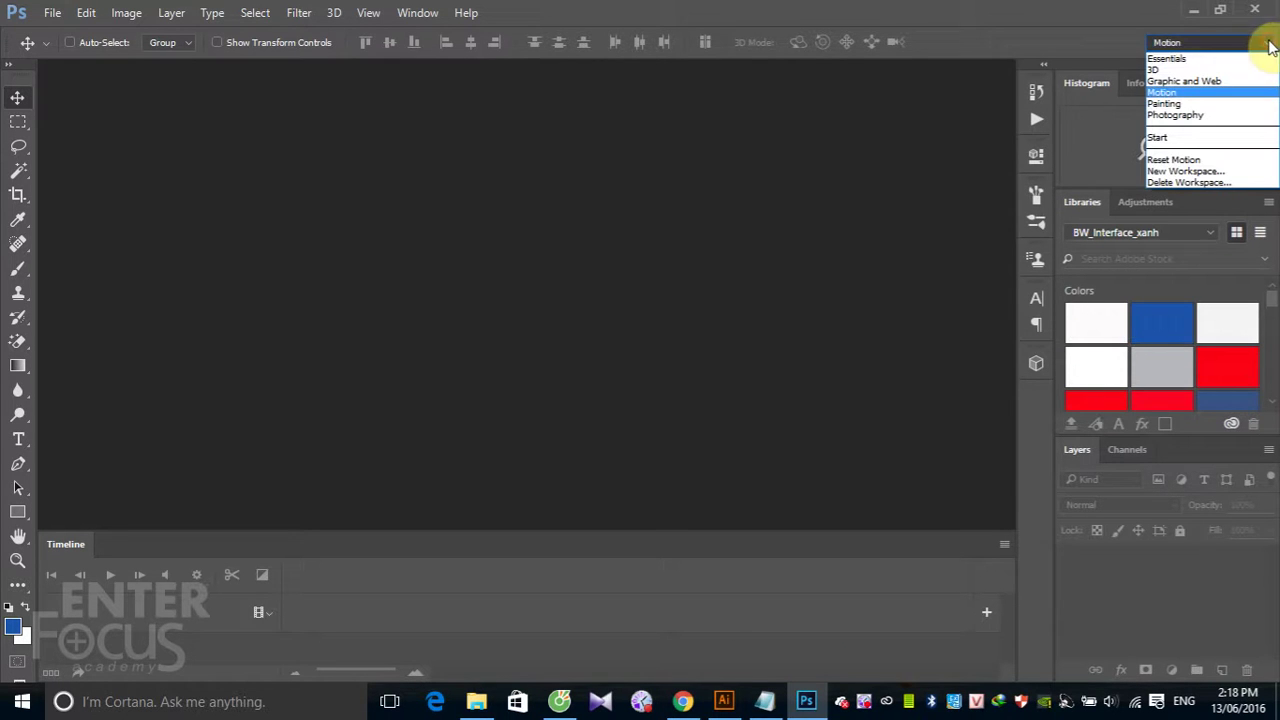
click(1245, 104)
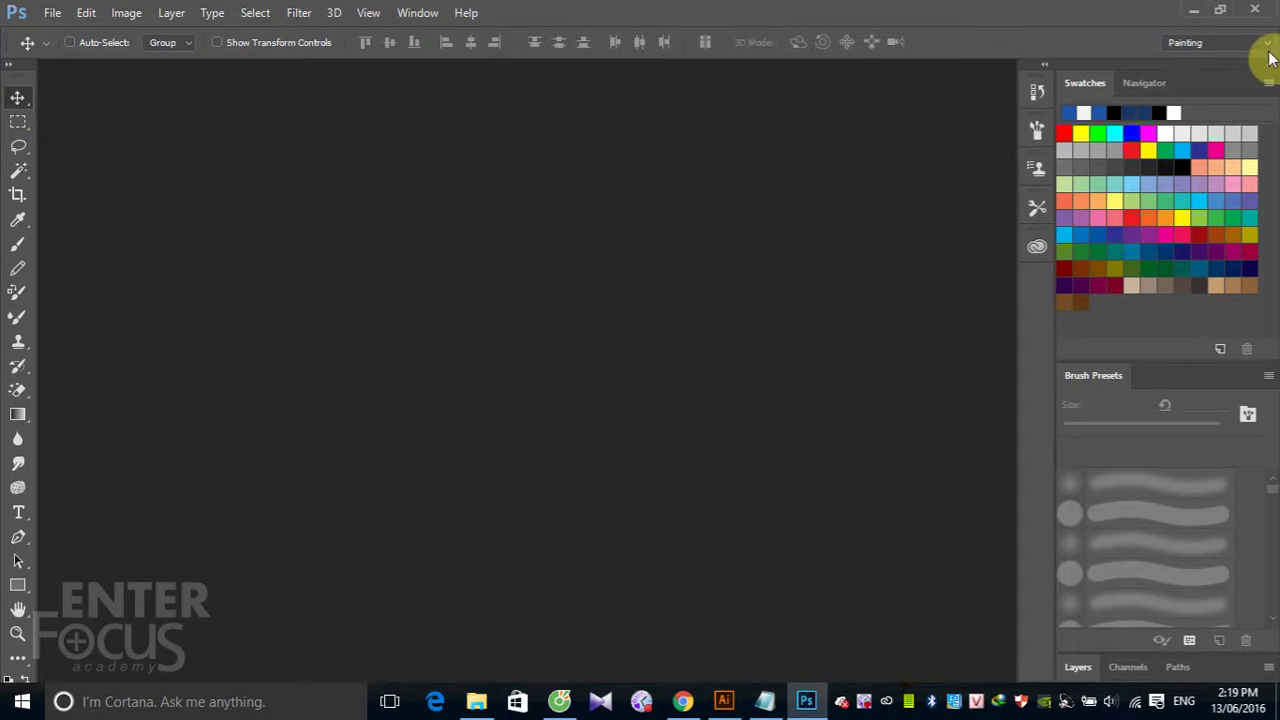
Step: Choose the Photography workspace, then bring up the workspace list again
click(1266, 44)
click(1232, 115)
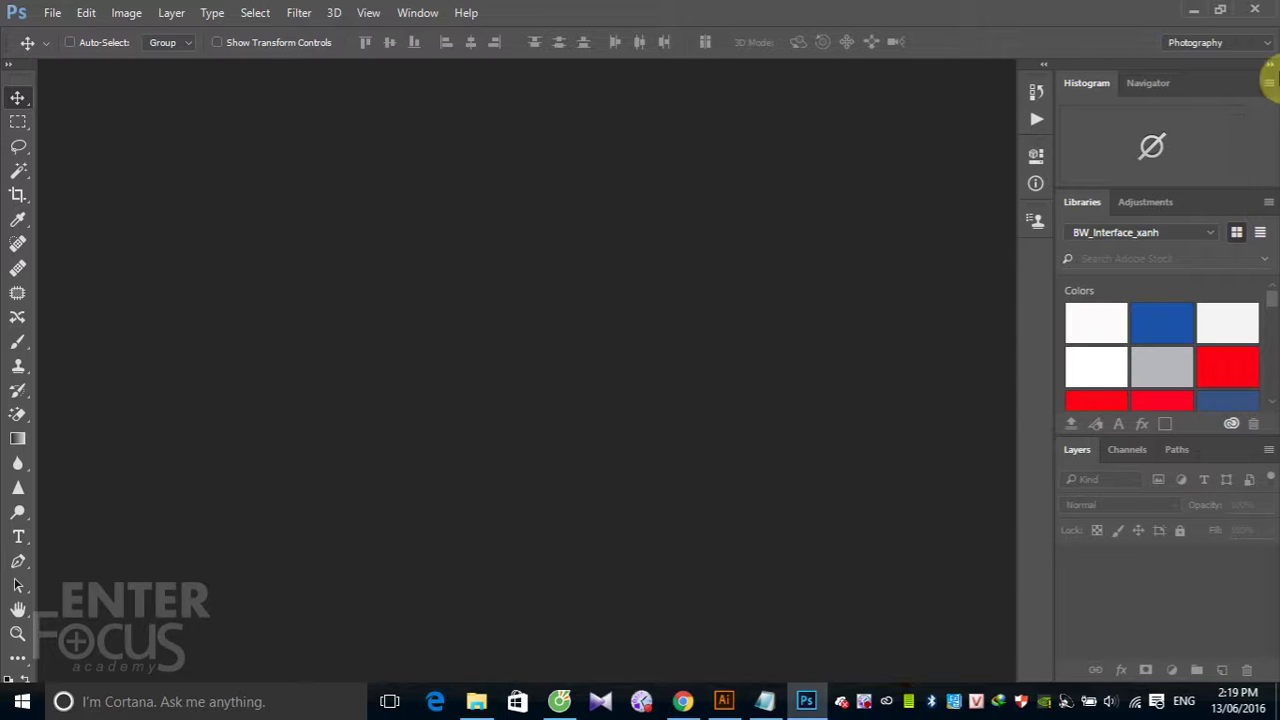
click(1268, 44)
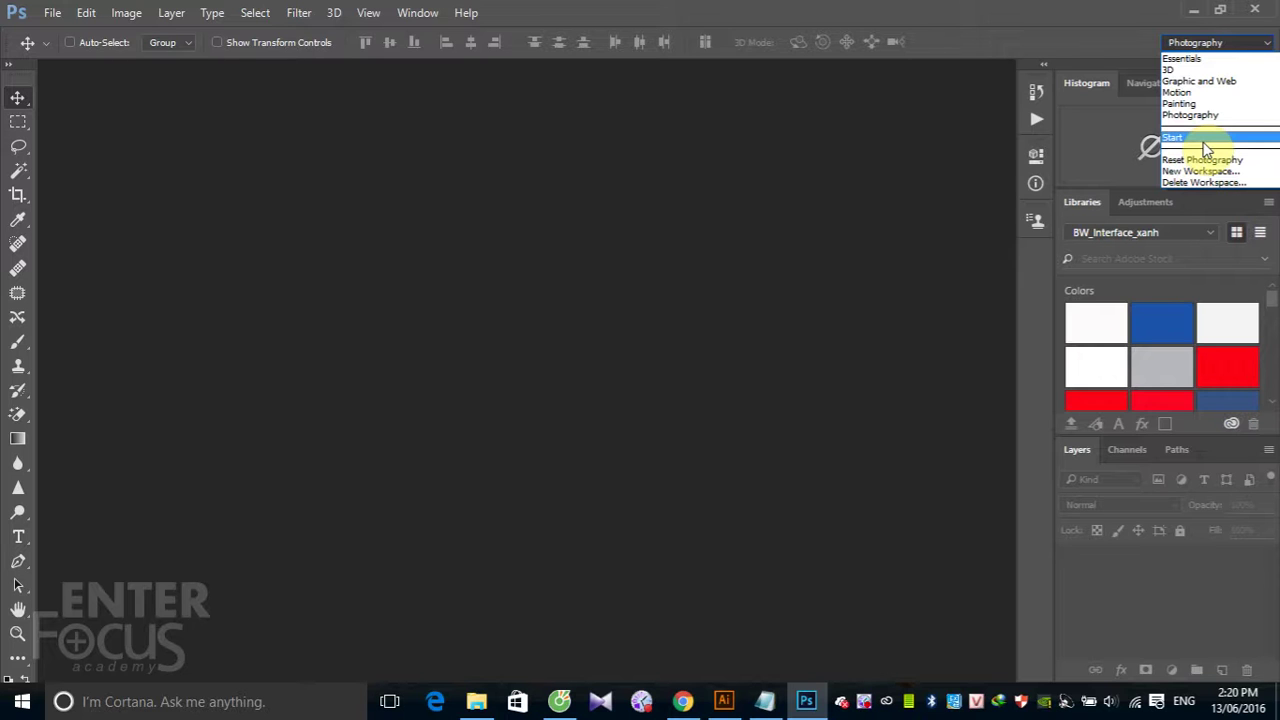
Step: Return to Essentials and collapse the Tools panel into a single column
click(1167, 60)
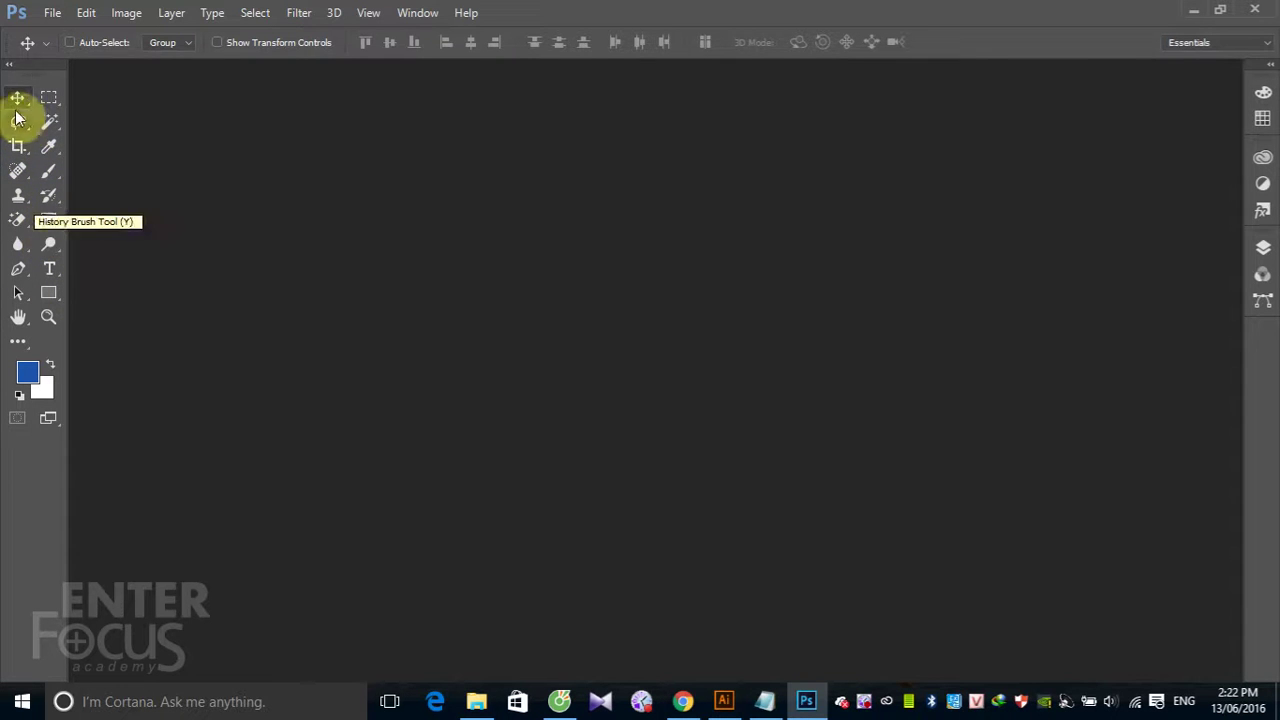
click(10, 66)
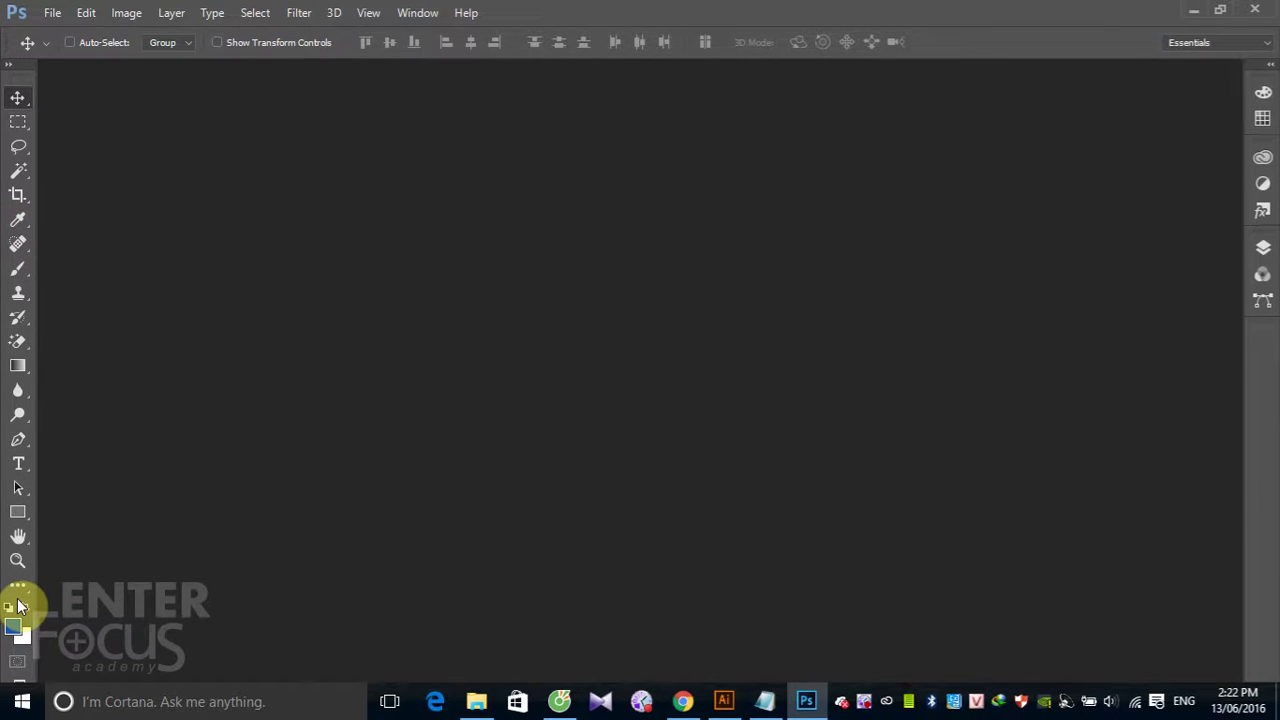
Step: Show the tools in two columns and reset colours to default black and white
click(9, 65)
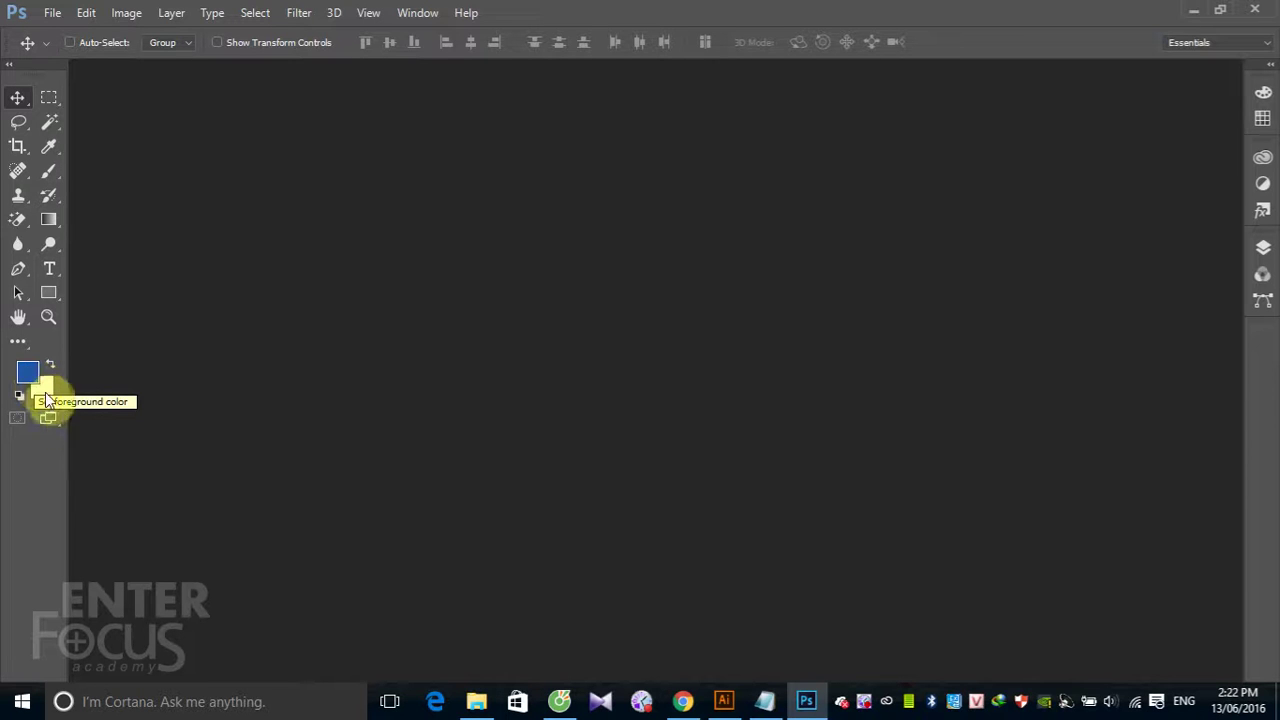
key(d)
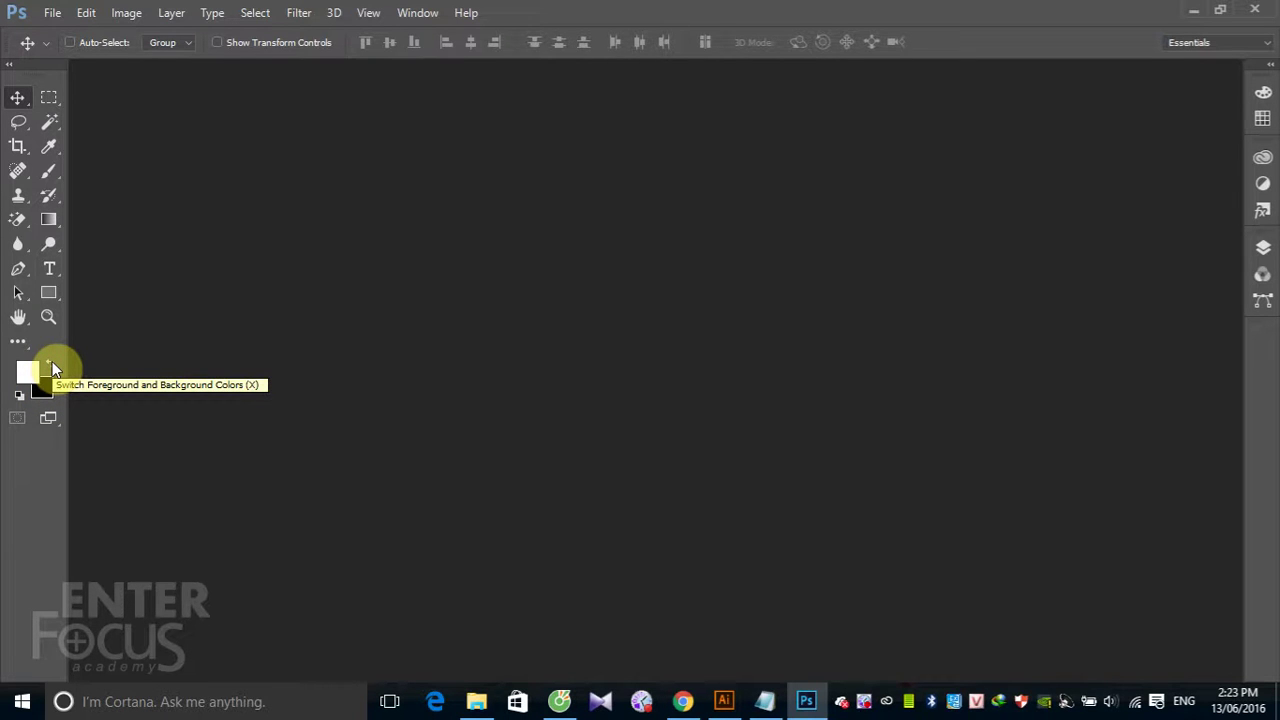
click(53, 366)
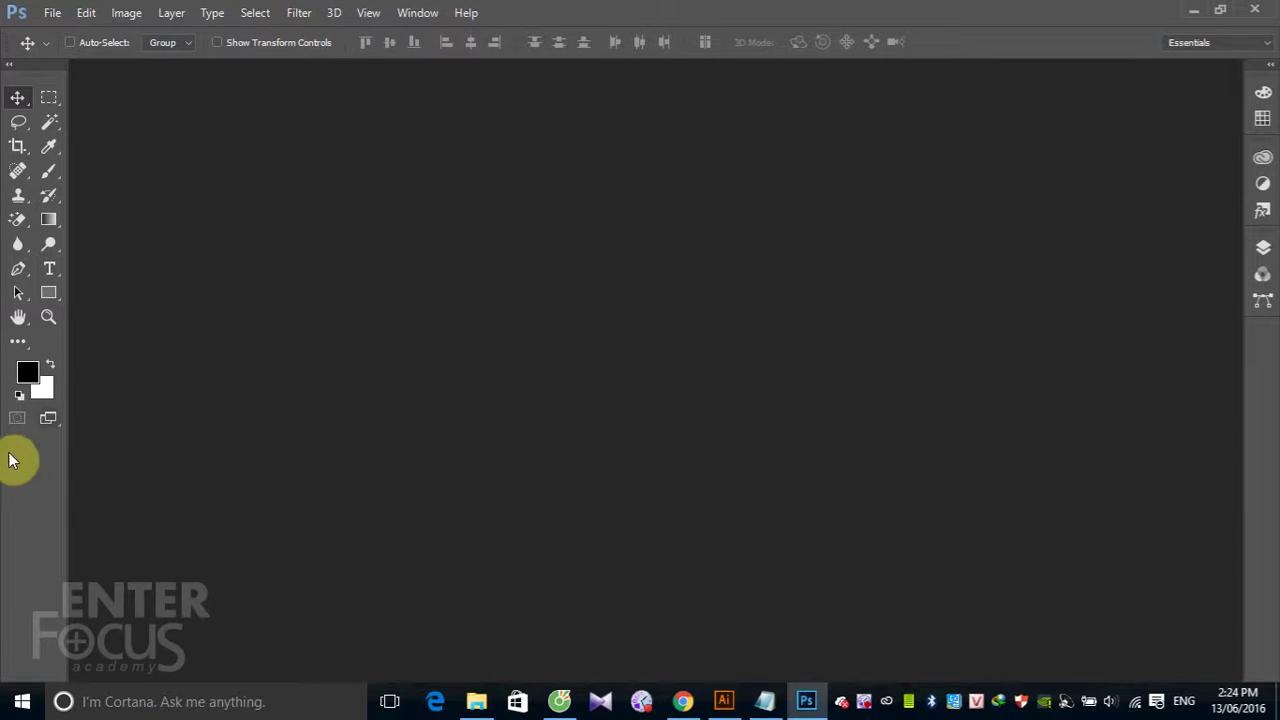
Step: Show the Screen Mode choices from the toolbar
click(50, 417)
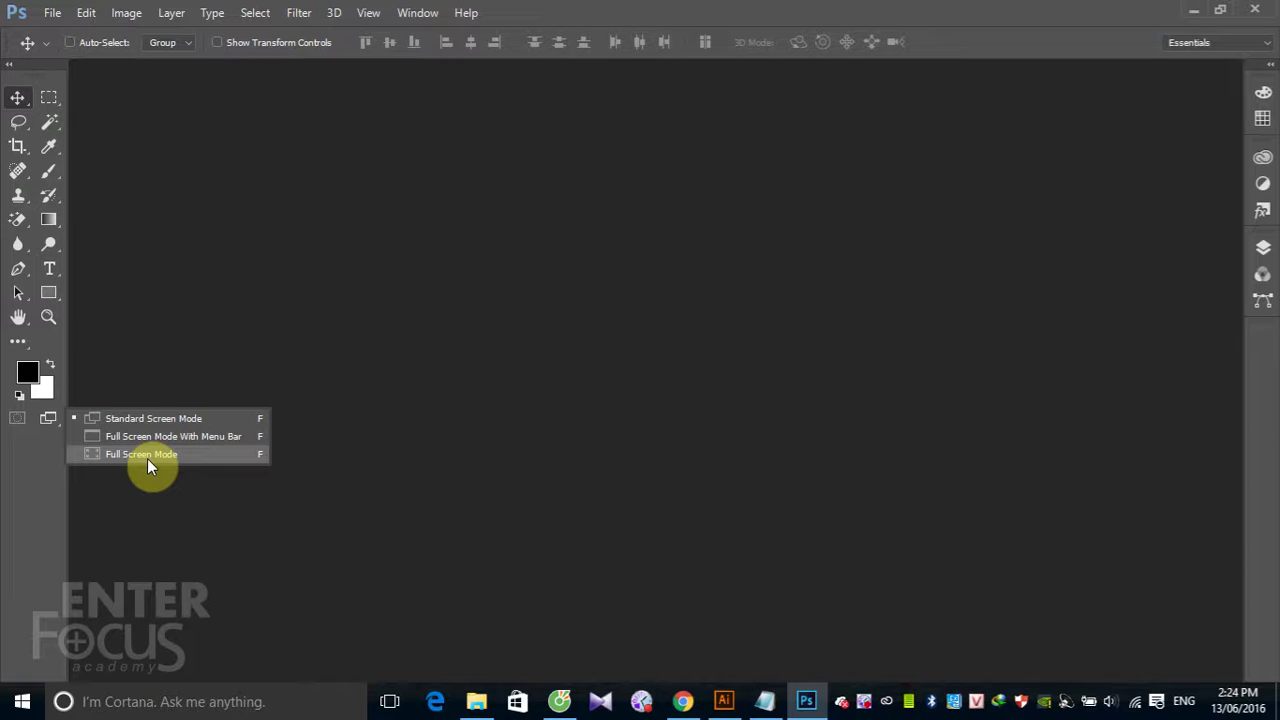
Step: Start and cancel a new document, then open the Euro 2016 mascot JPG from the Desktop
click(50, 12)
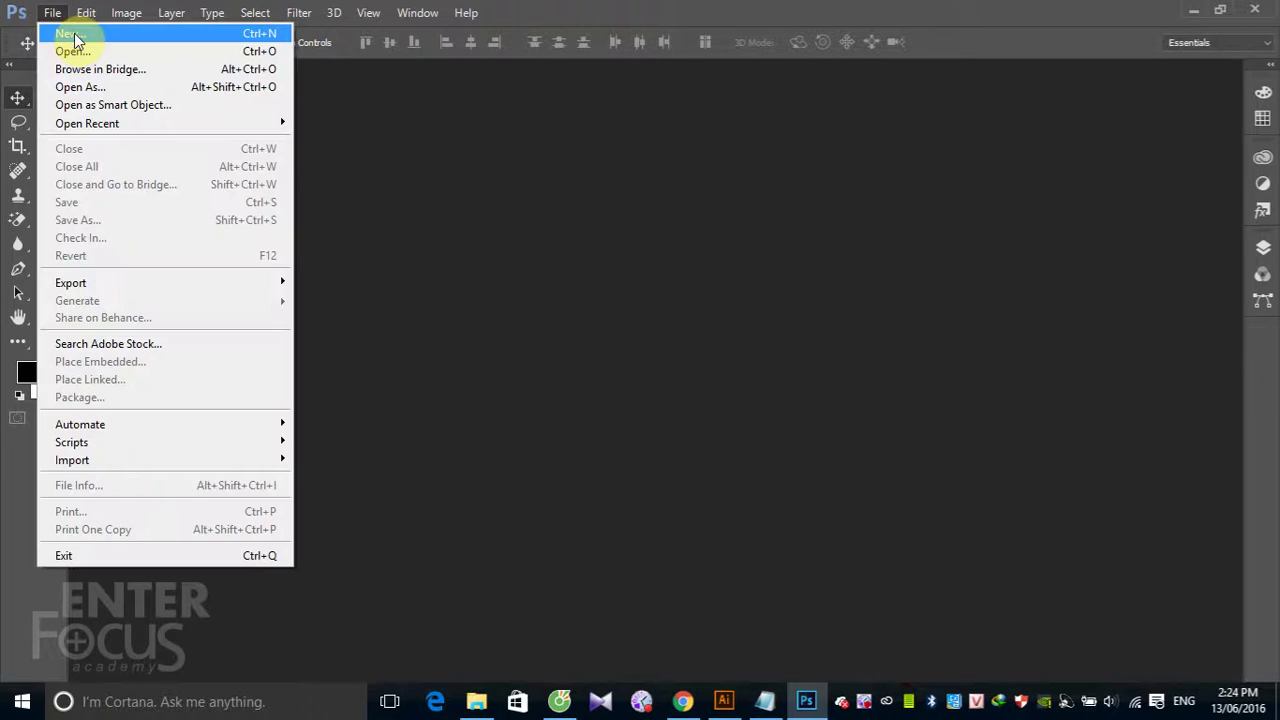
click(74, 34)
click(838, 188)
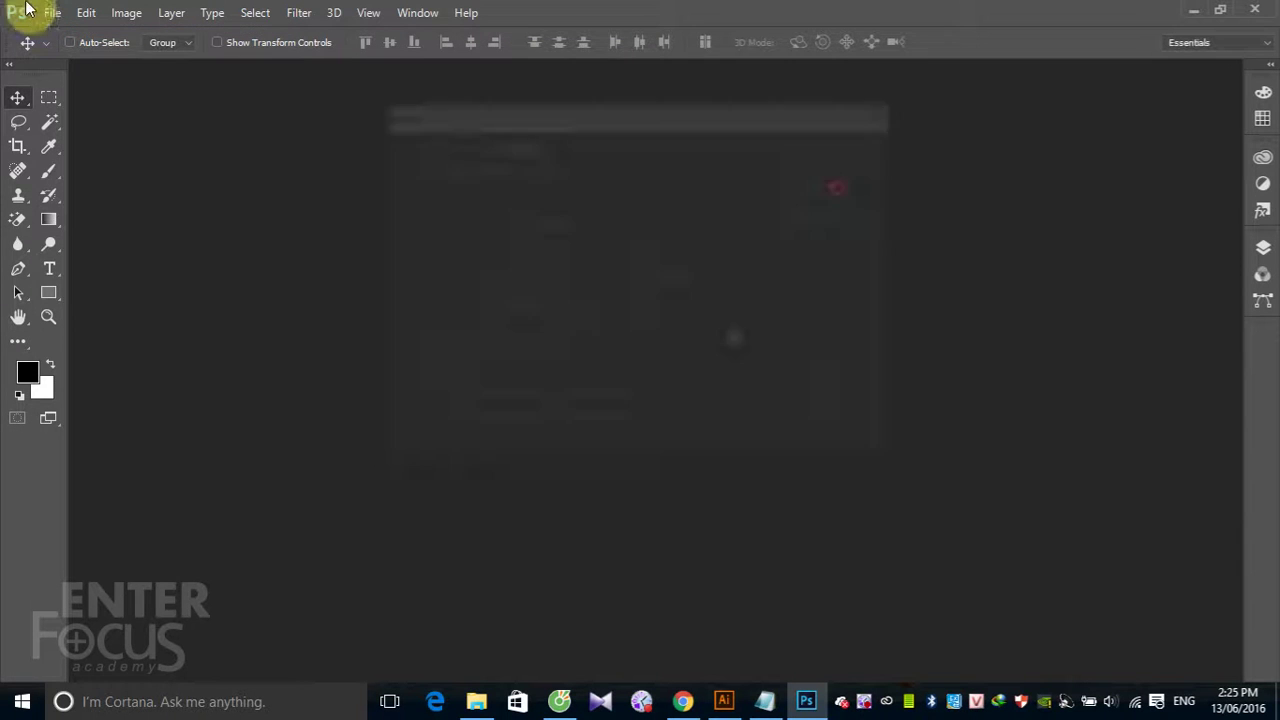
click(50, 12)
click(774, 300)
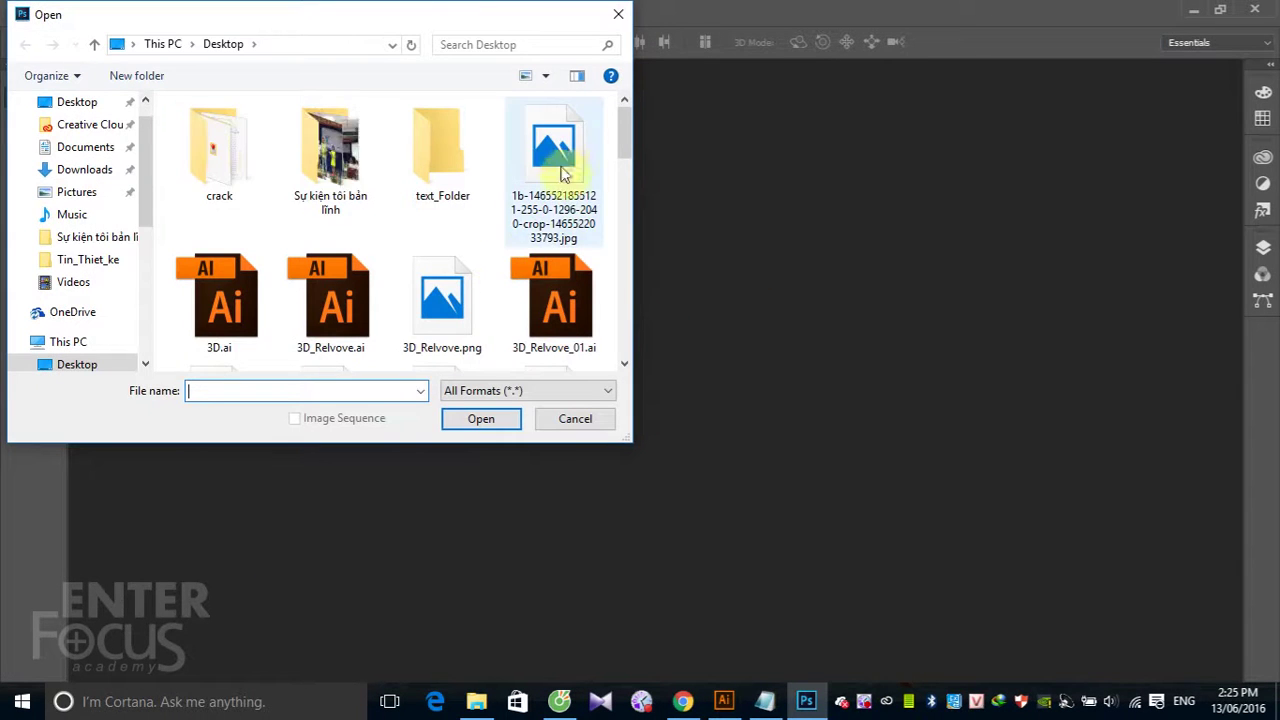
click(560, 172)
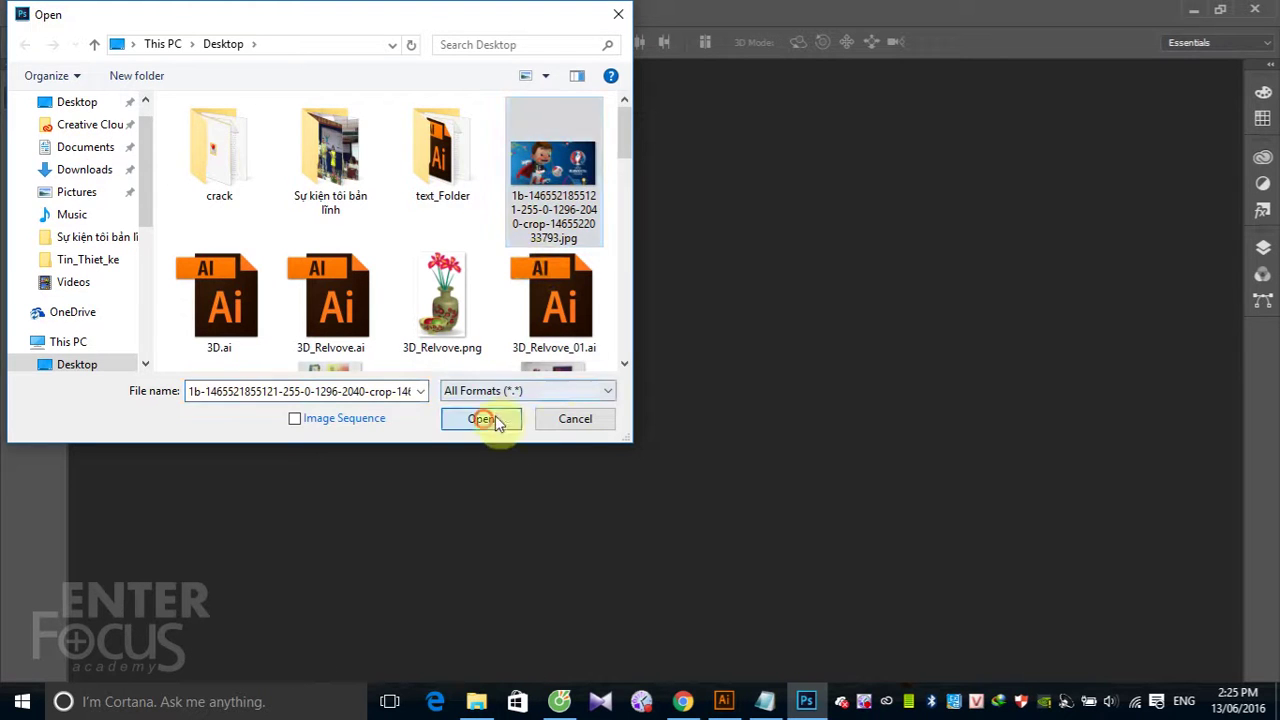
click(484, 418)
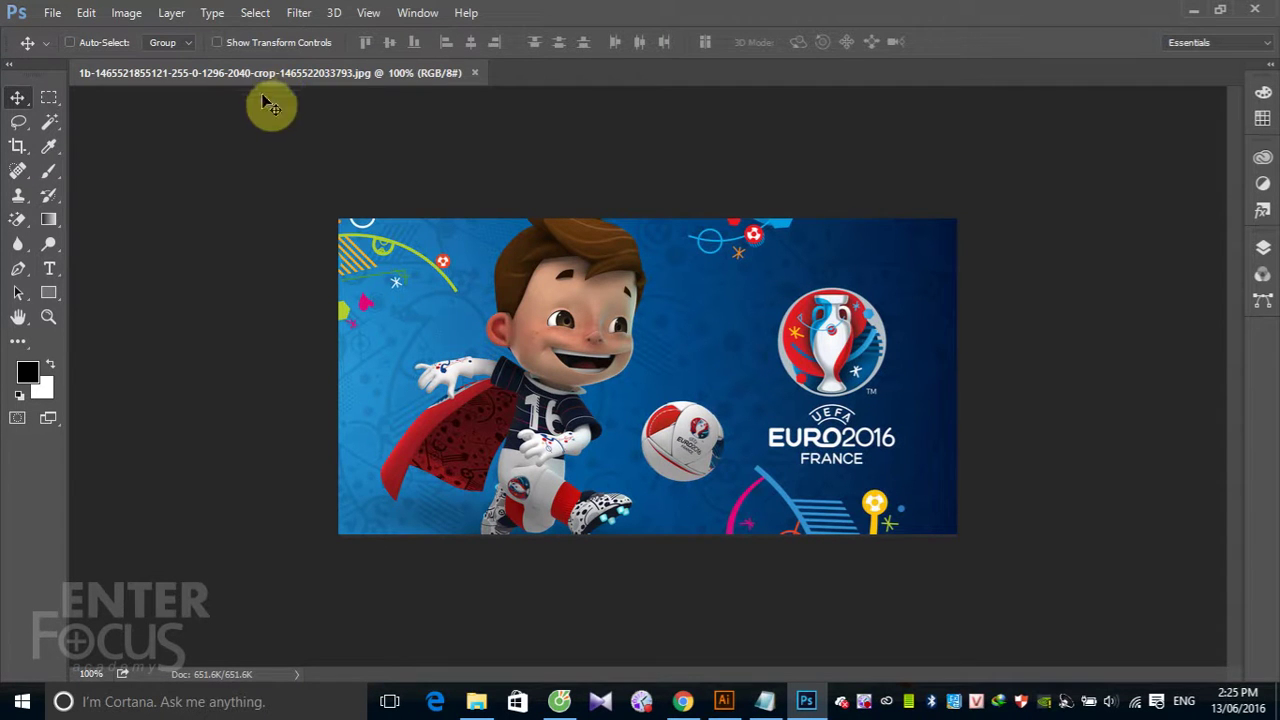
click(55, 419)
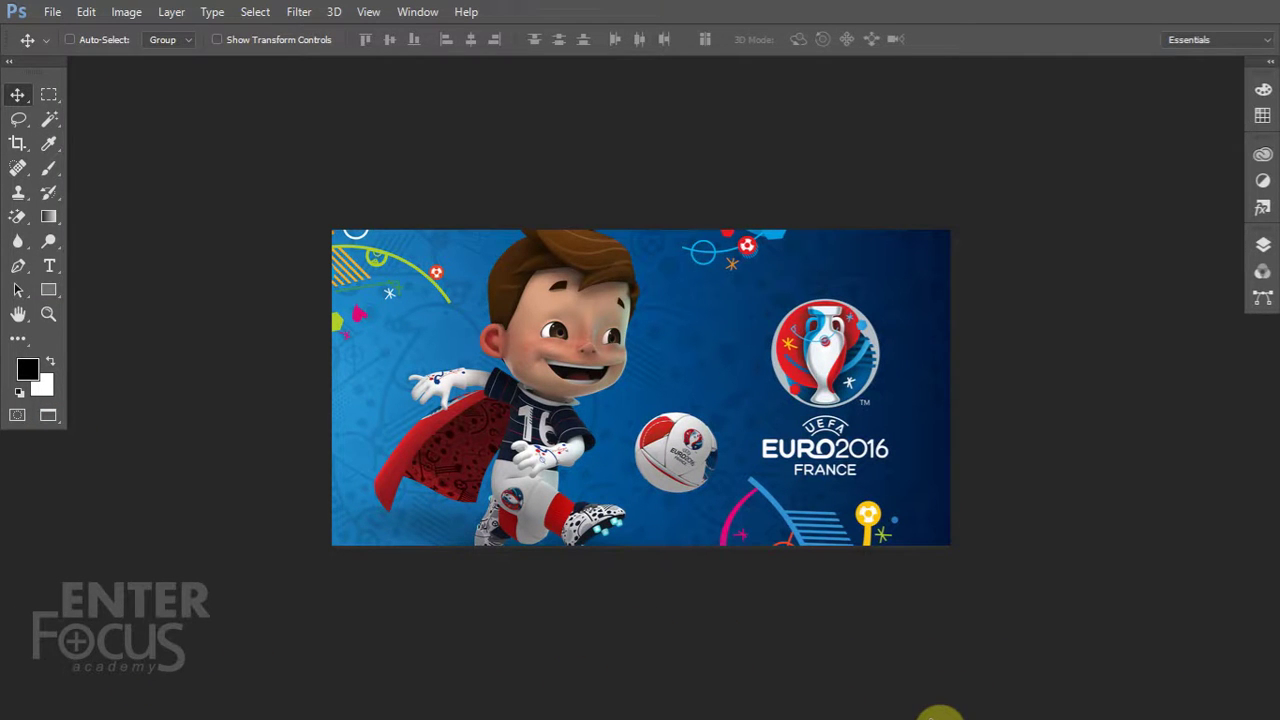
click(43, 417)
click(594, 318)
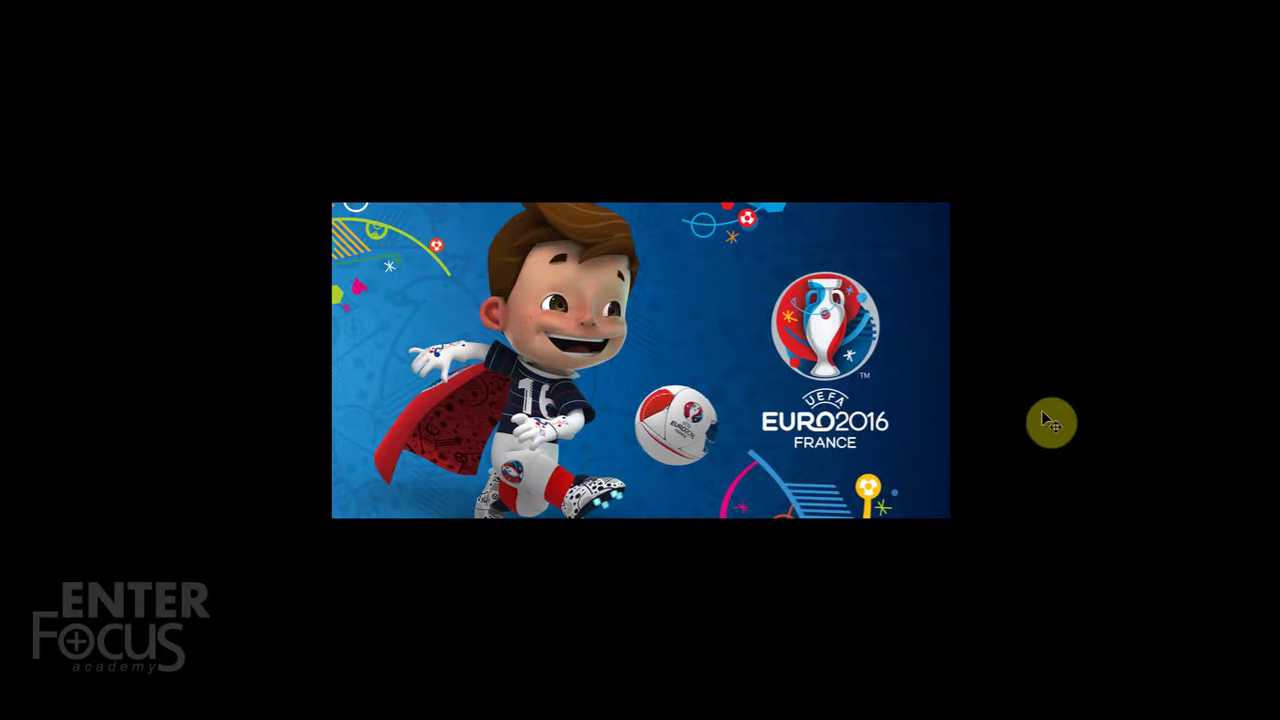
key(f)
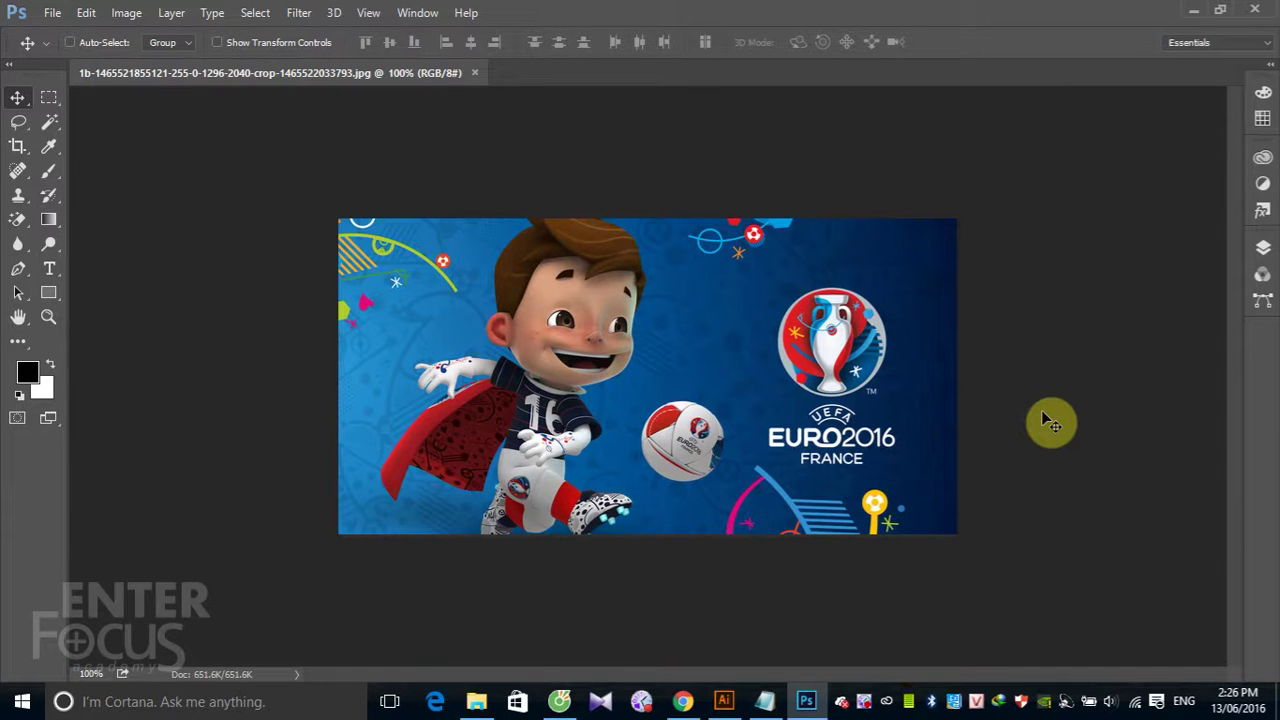
key(f)
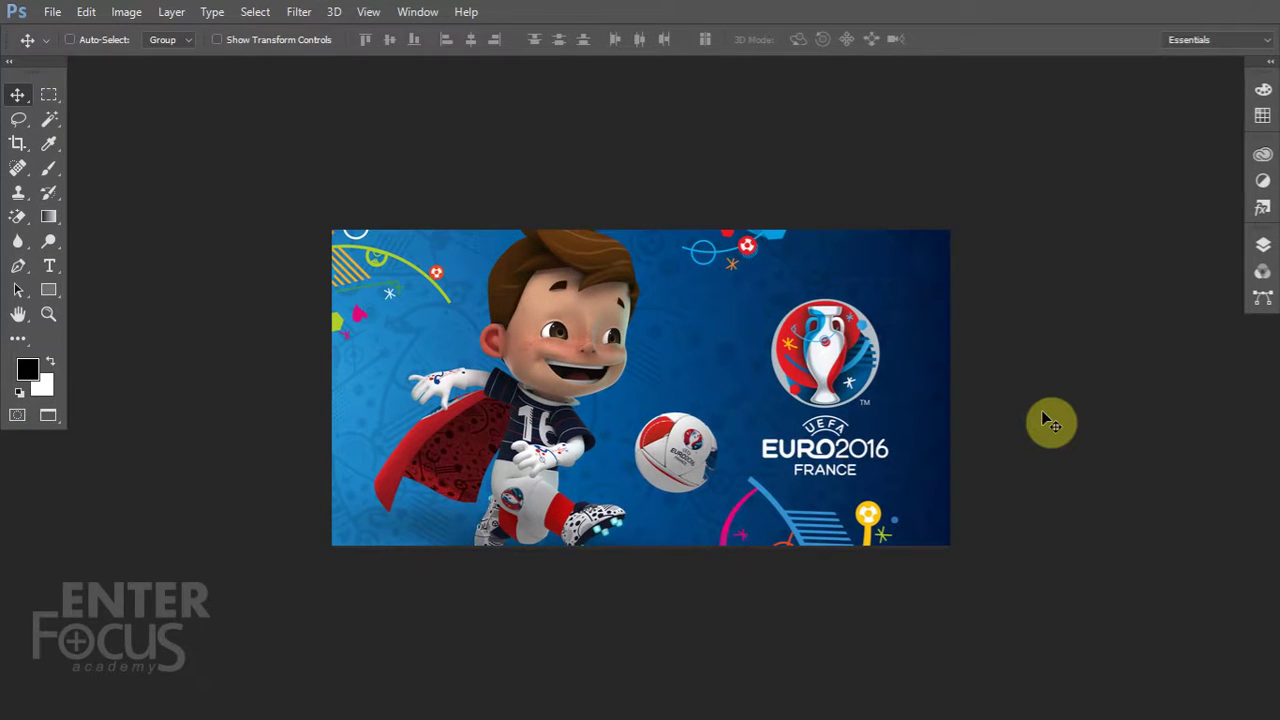
key(f)
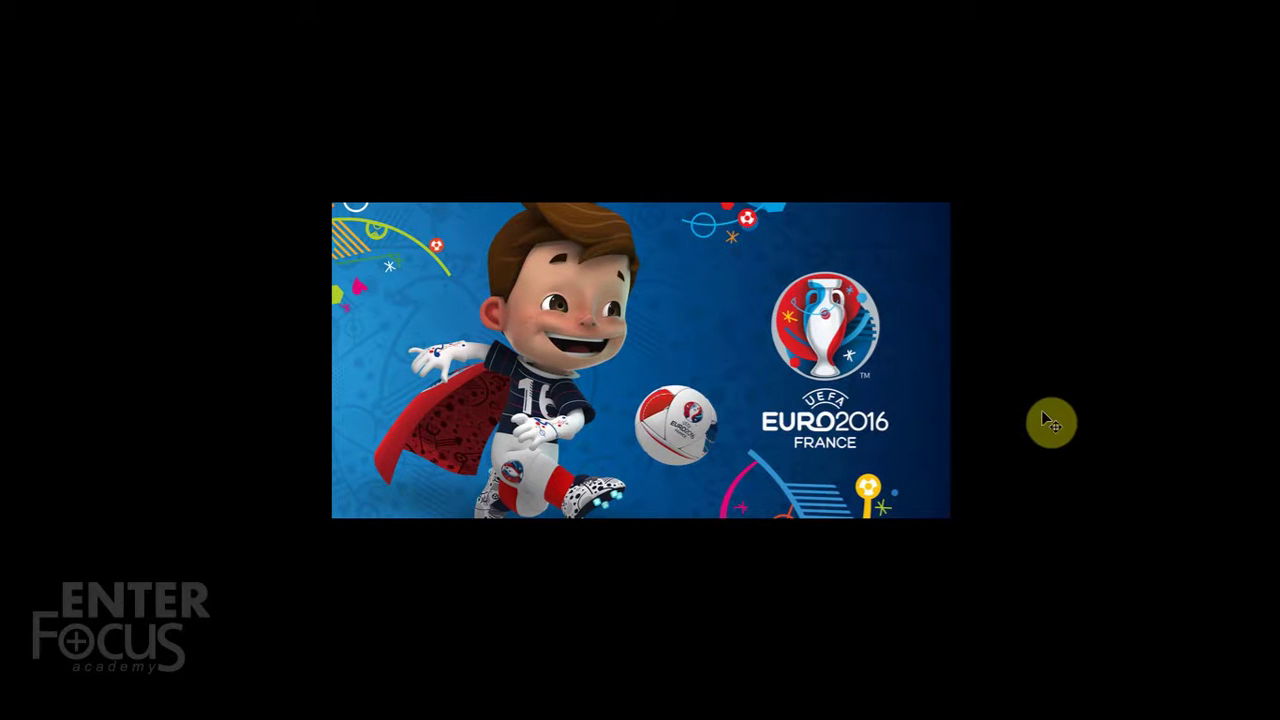
key(f)
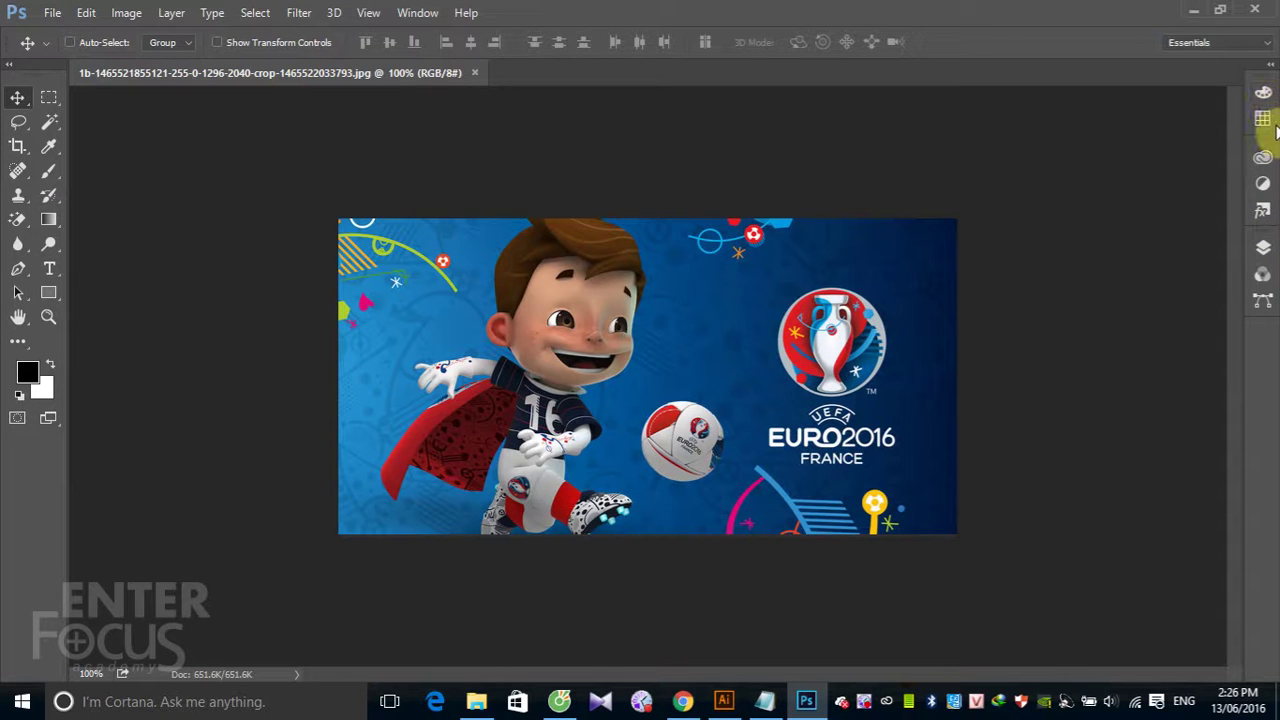
click(1270, 64)
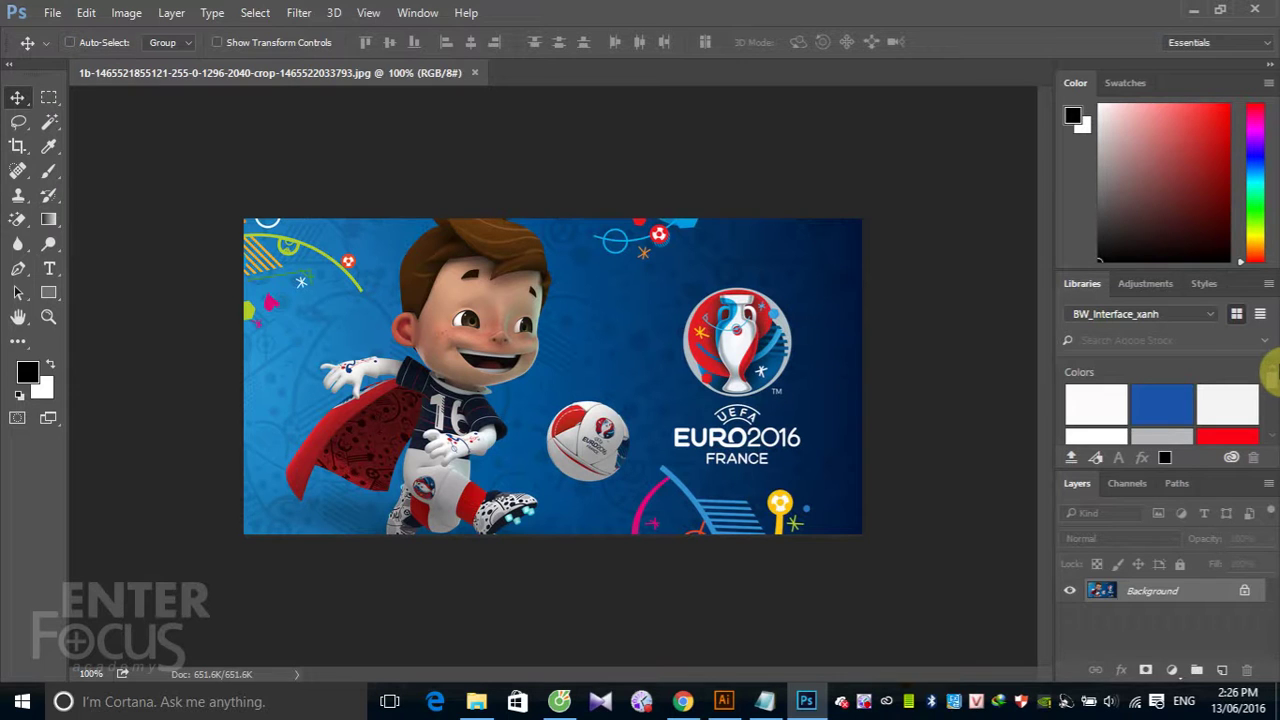
click(1136, 86)
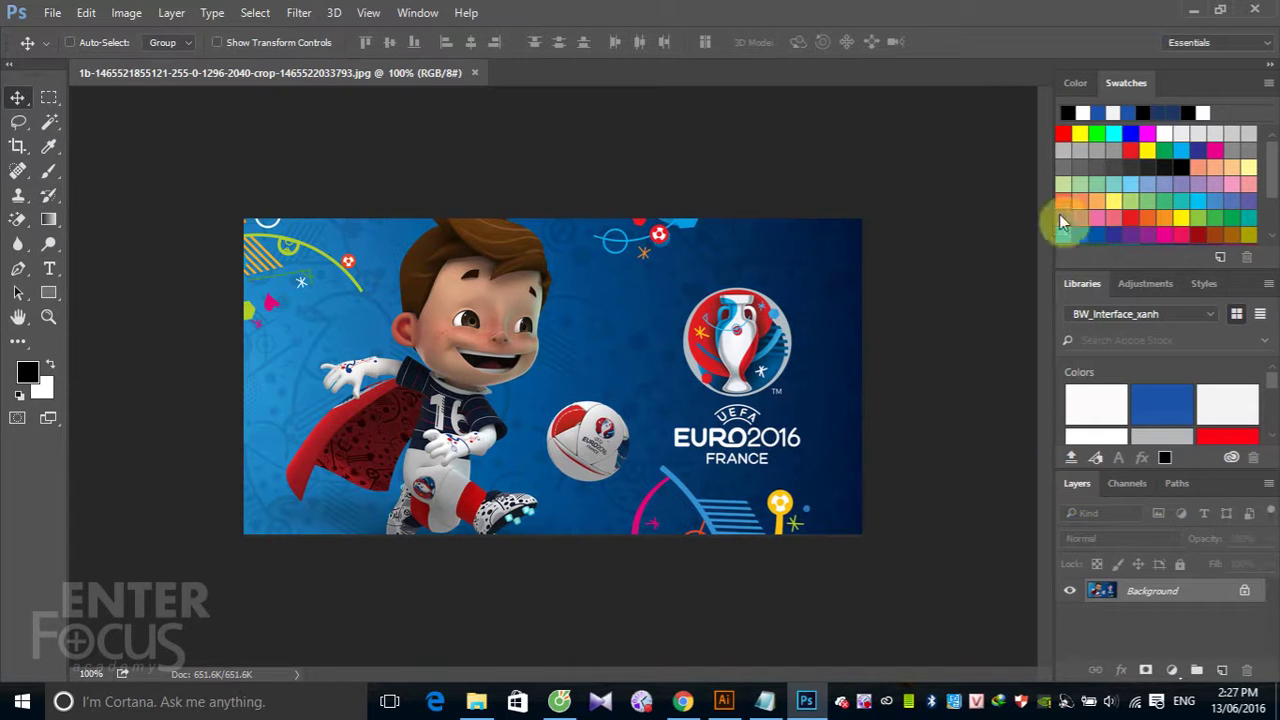
double_click(1122, 80)
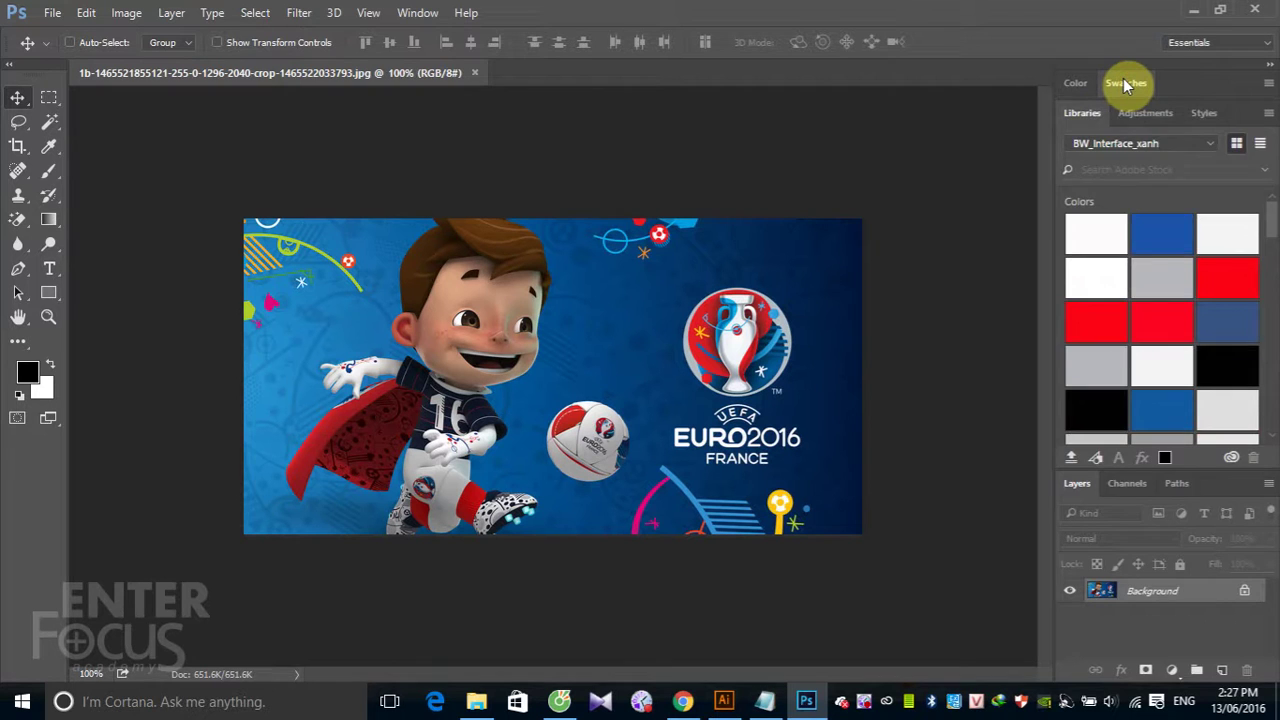
click(1123, 83)
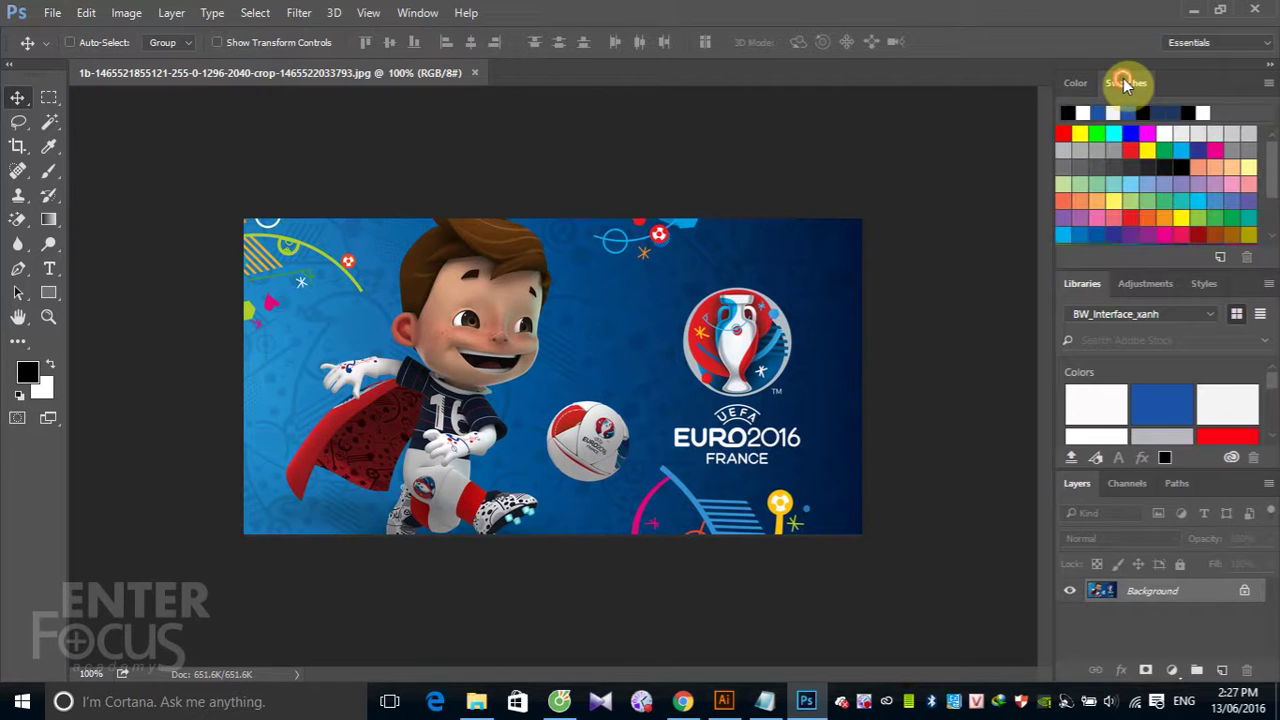
double_click(1086, 285)
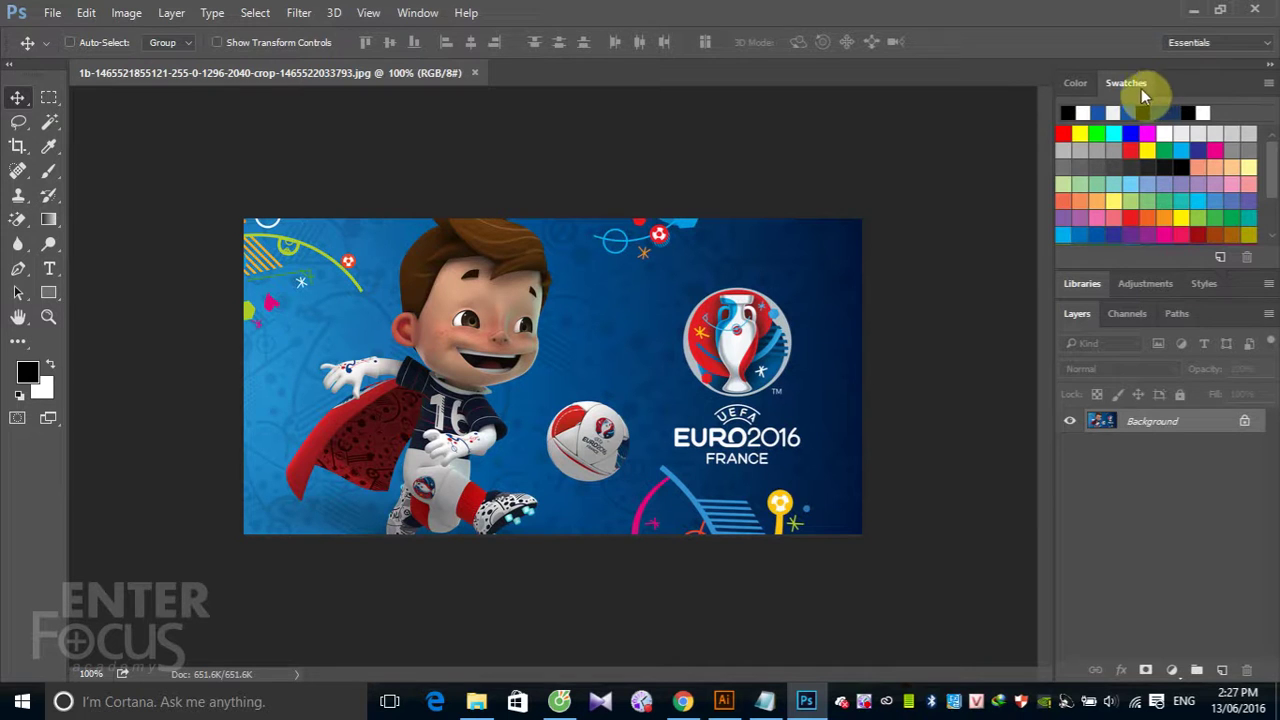
click(1267, 64)
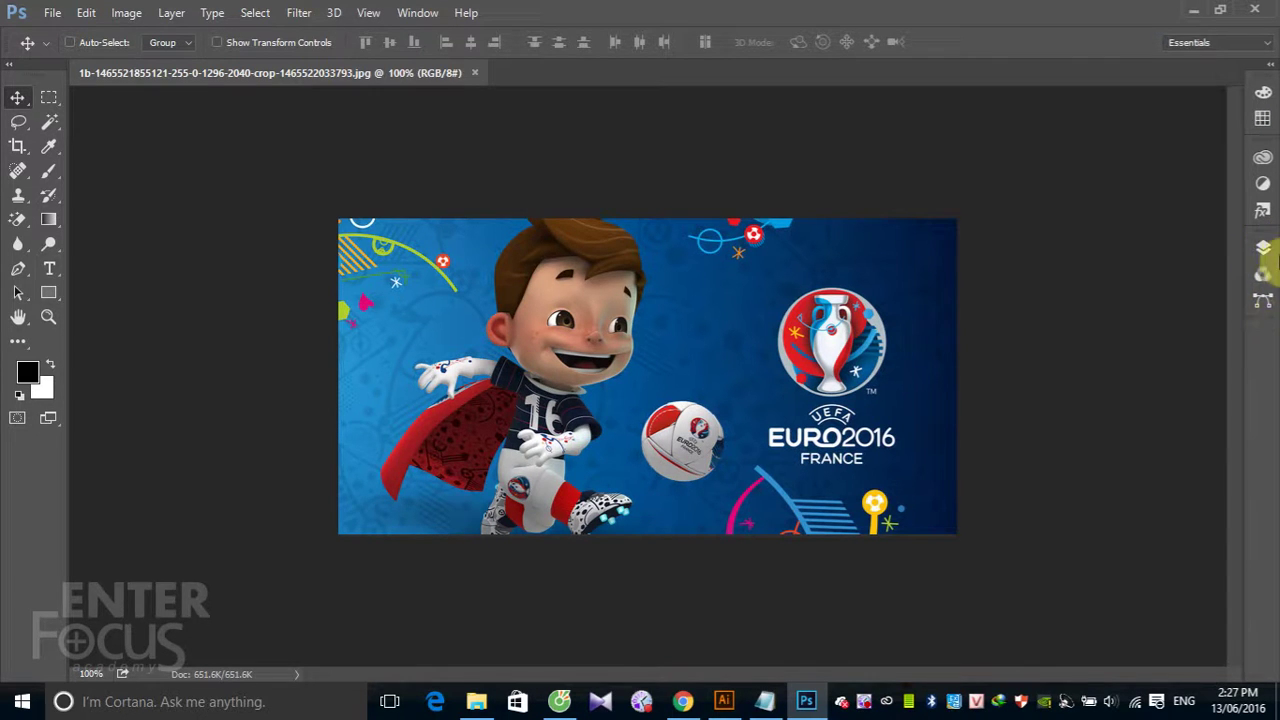
Step: Look through the Layers, Channels and Paths panels
click(1265, 252)
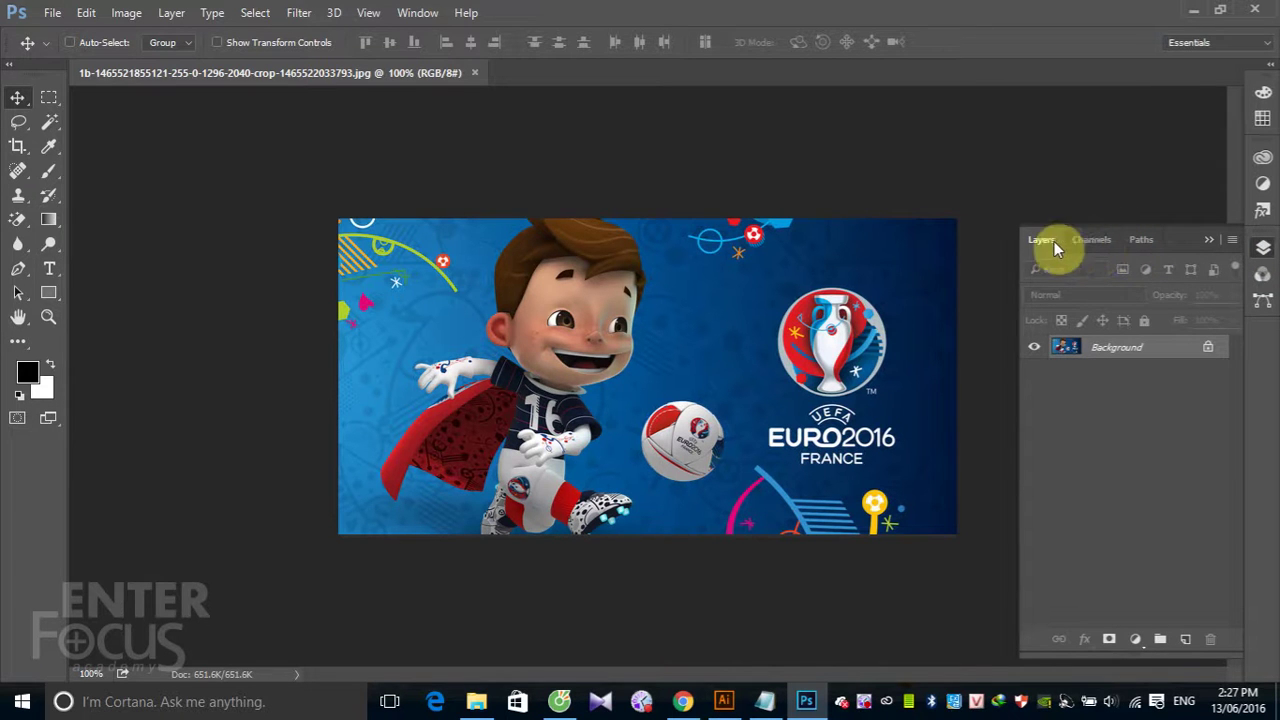
click(1091, 238)
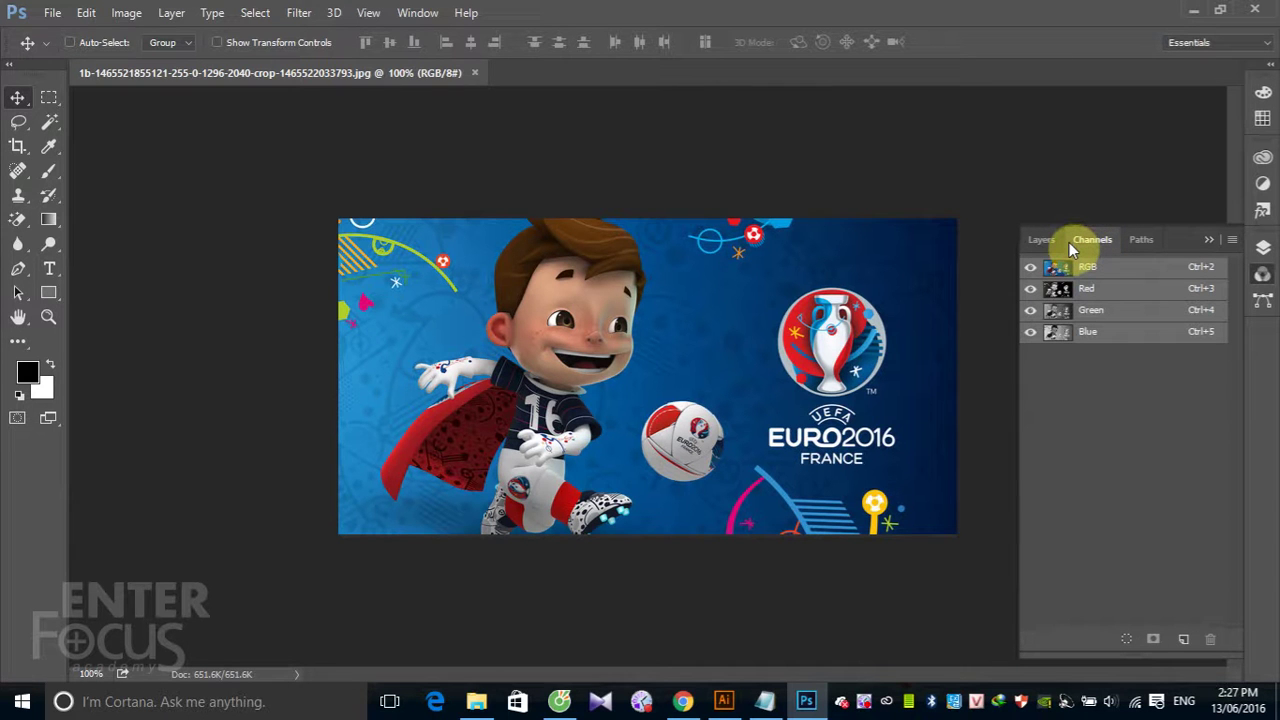
click(1140, 240)
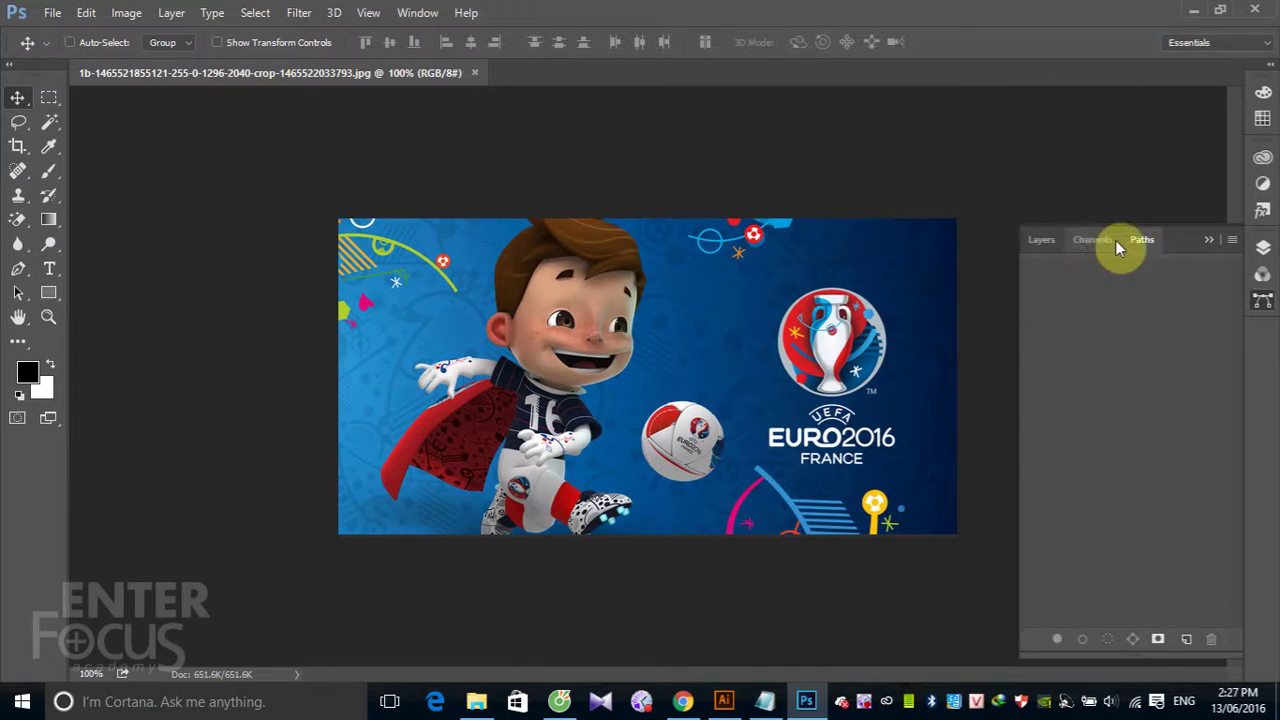
Step: Float the Paths panel, dock it back with Layers and Channels, and collapse the group
drag(1142, 241, 733, 168)
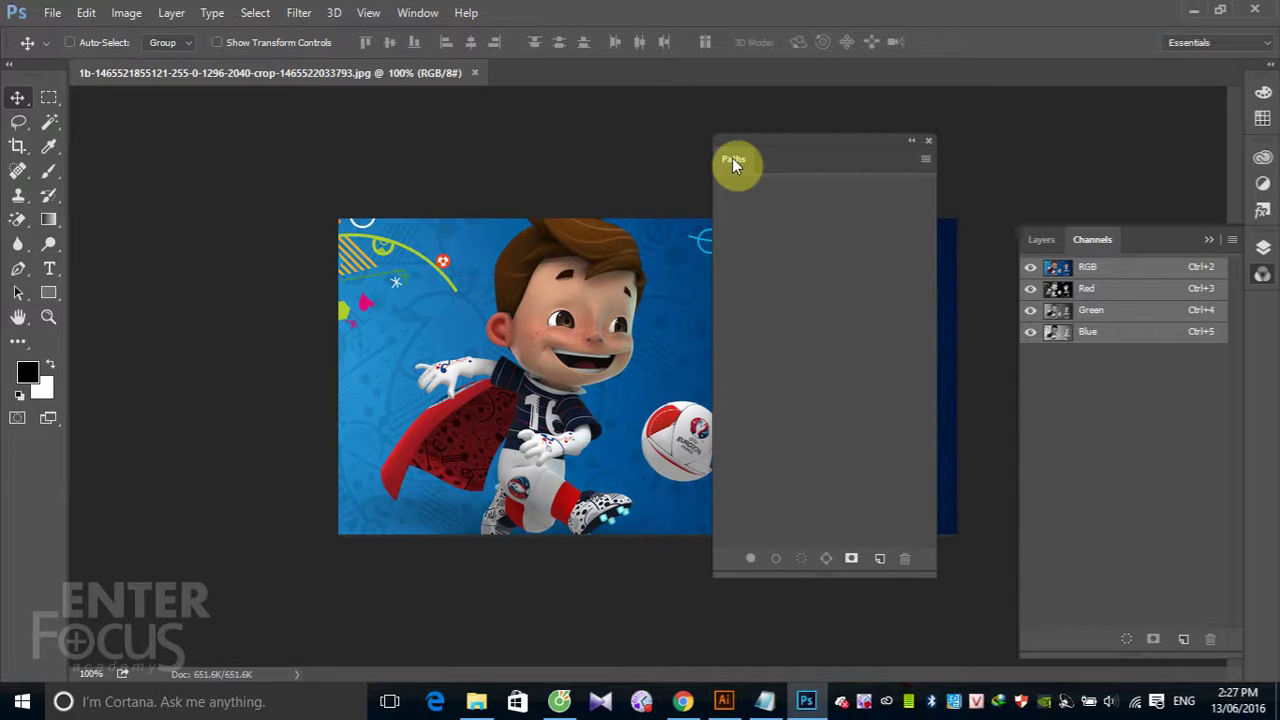
drag(738, 160, 1151, 249)
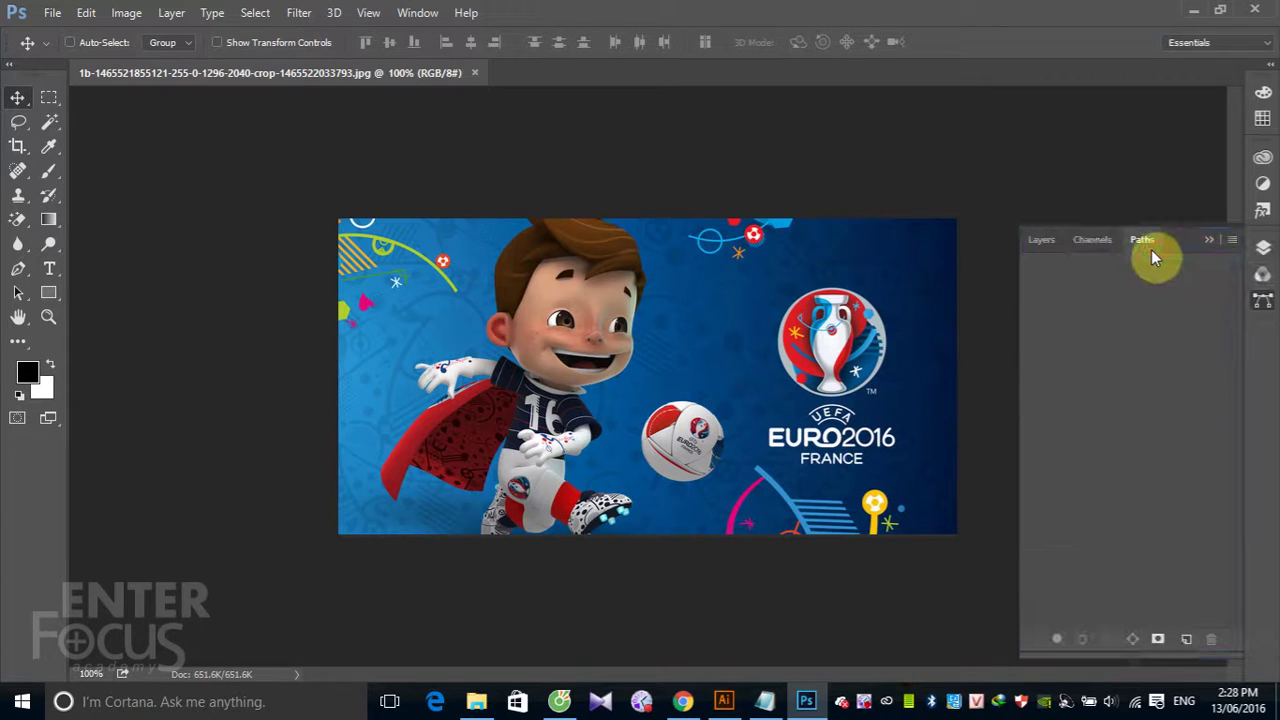
click(1036, 243)
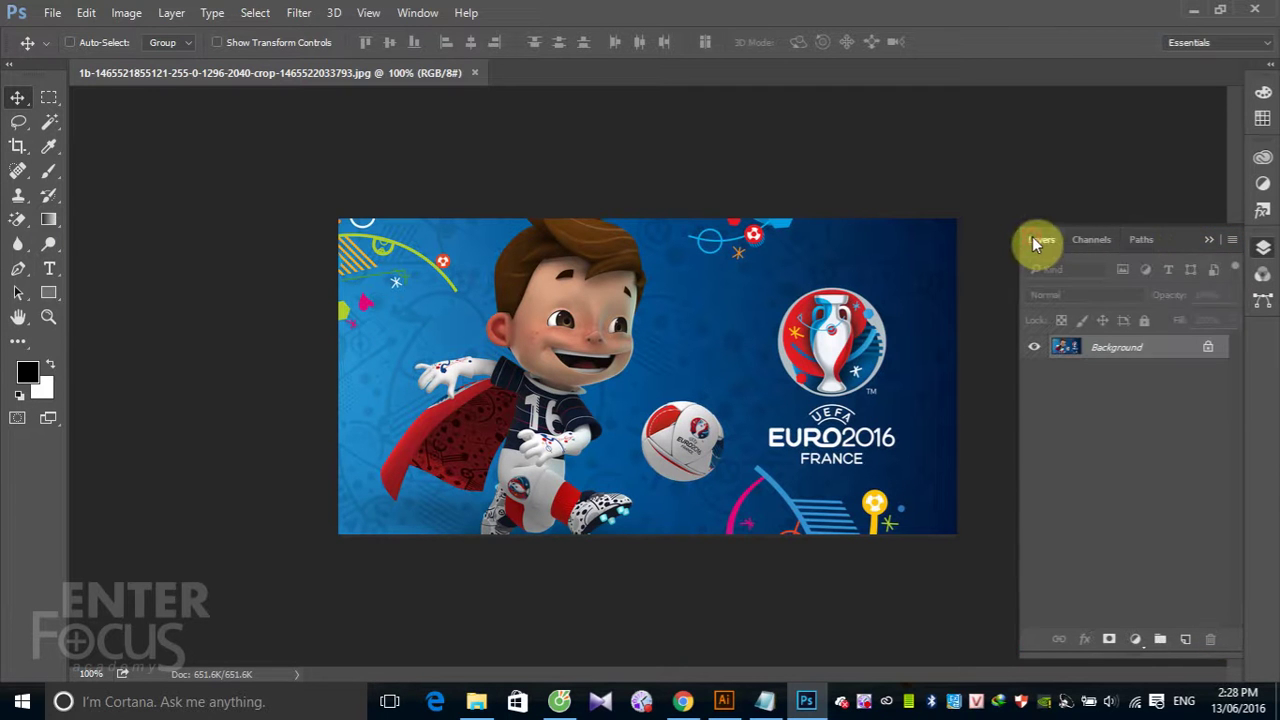
click(1209, 241)
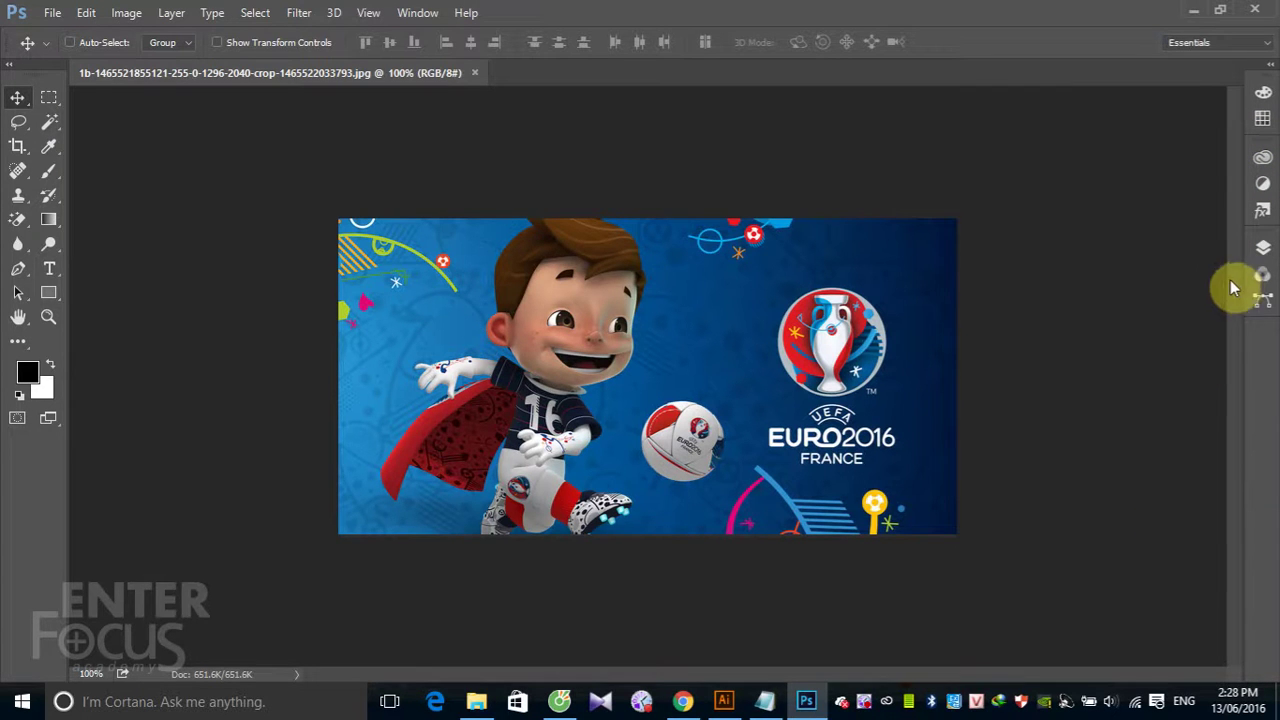
click(1270, 65)
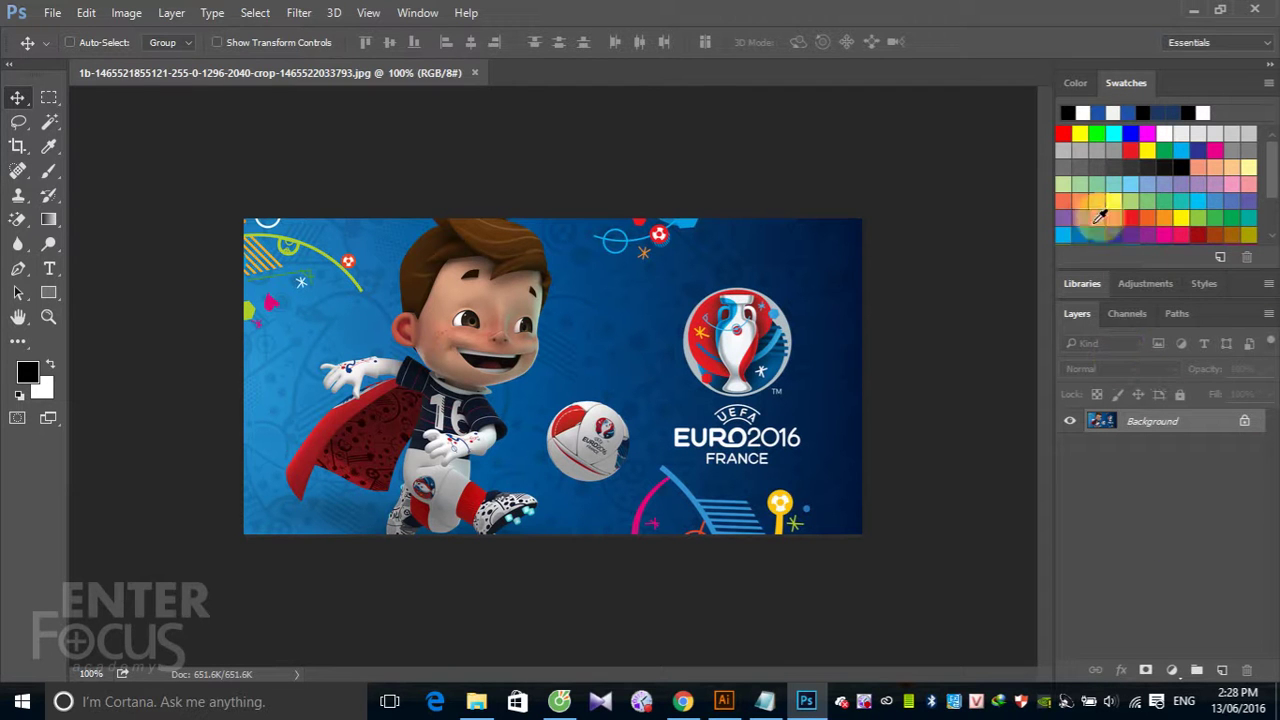
click(1077, 85)
click(1126, 84)
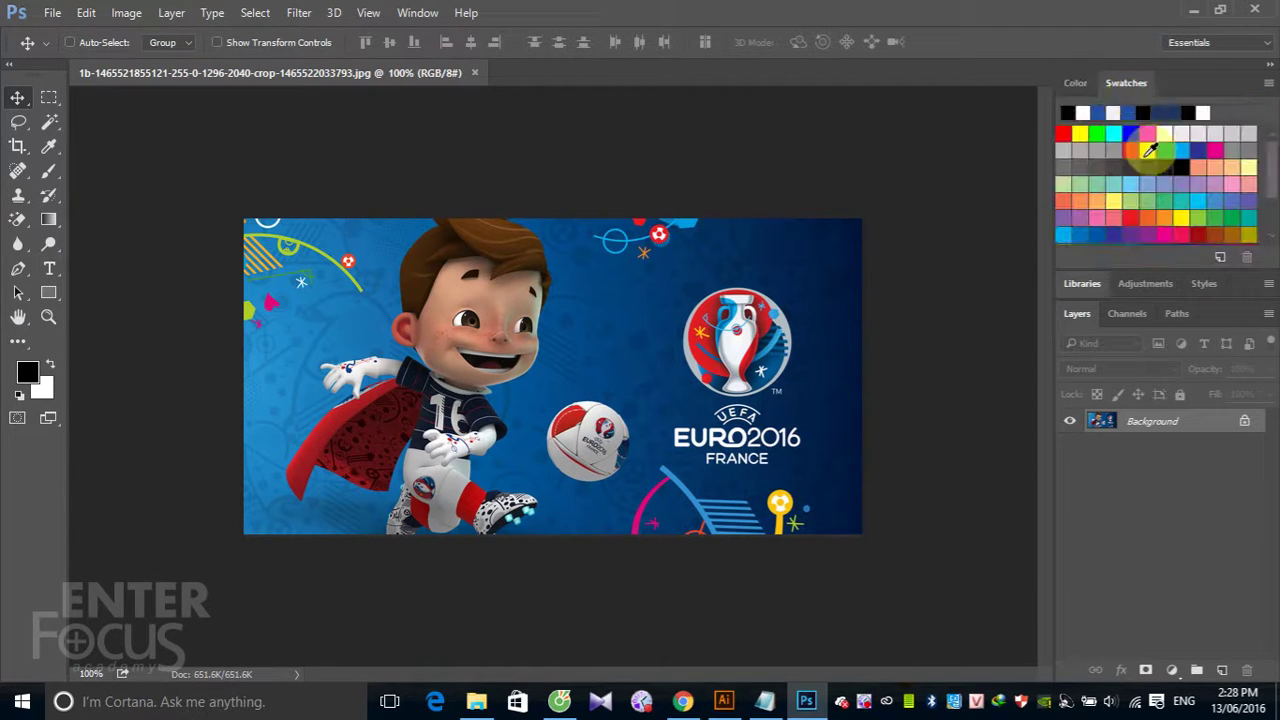
click(1083, 286)
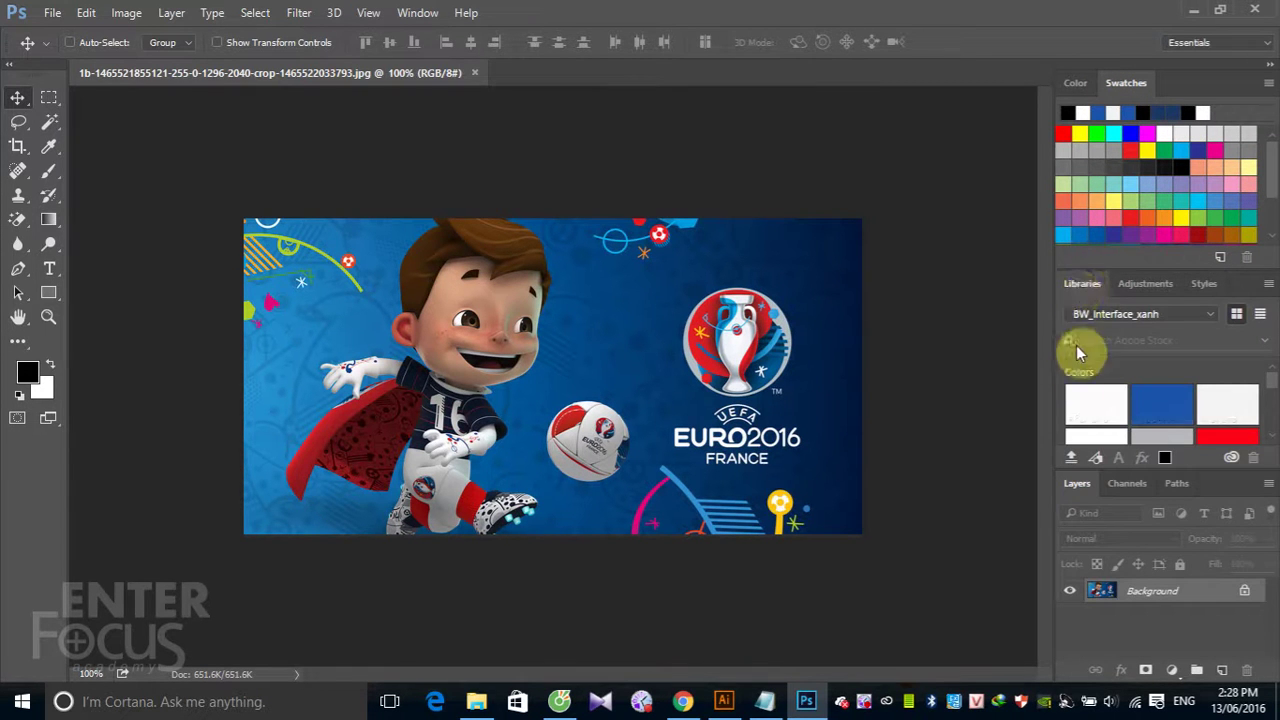
click(1145, 284)
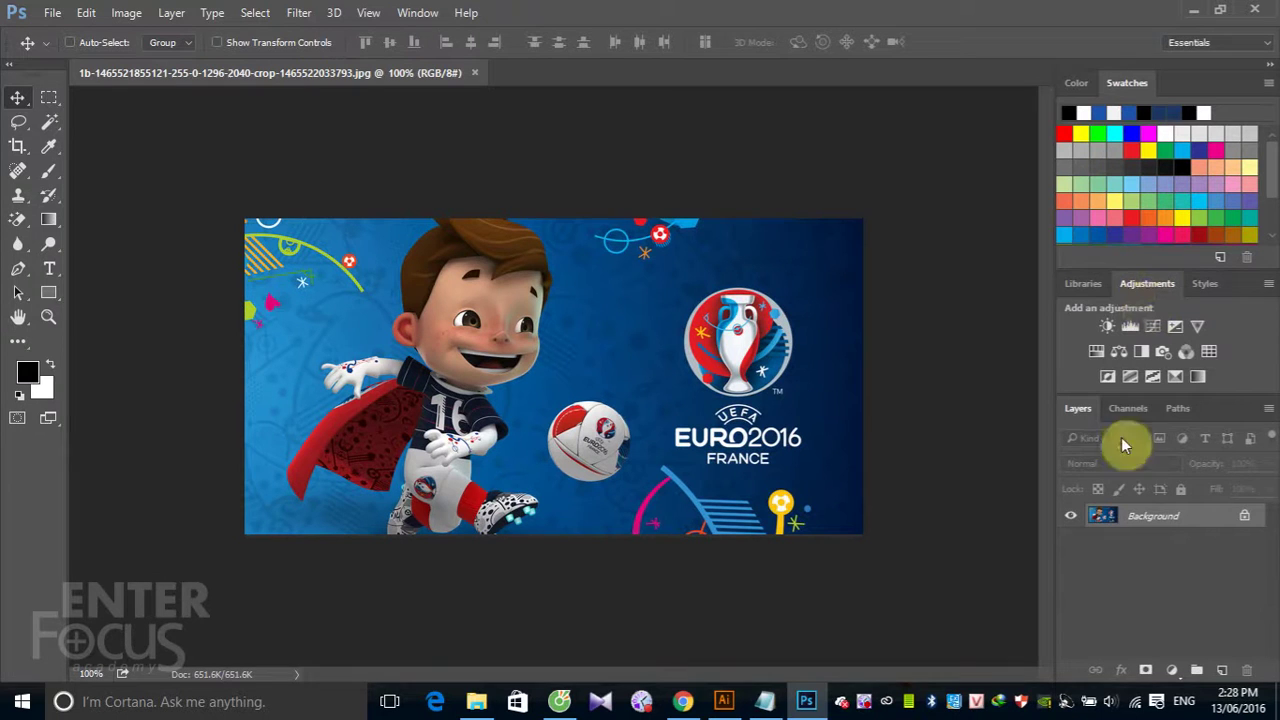
double_click(1145, 285)
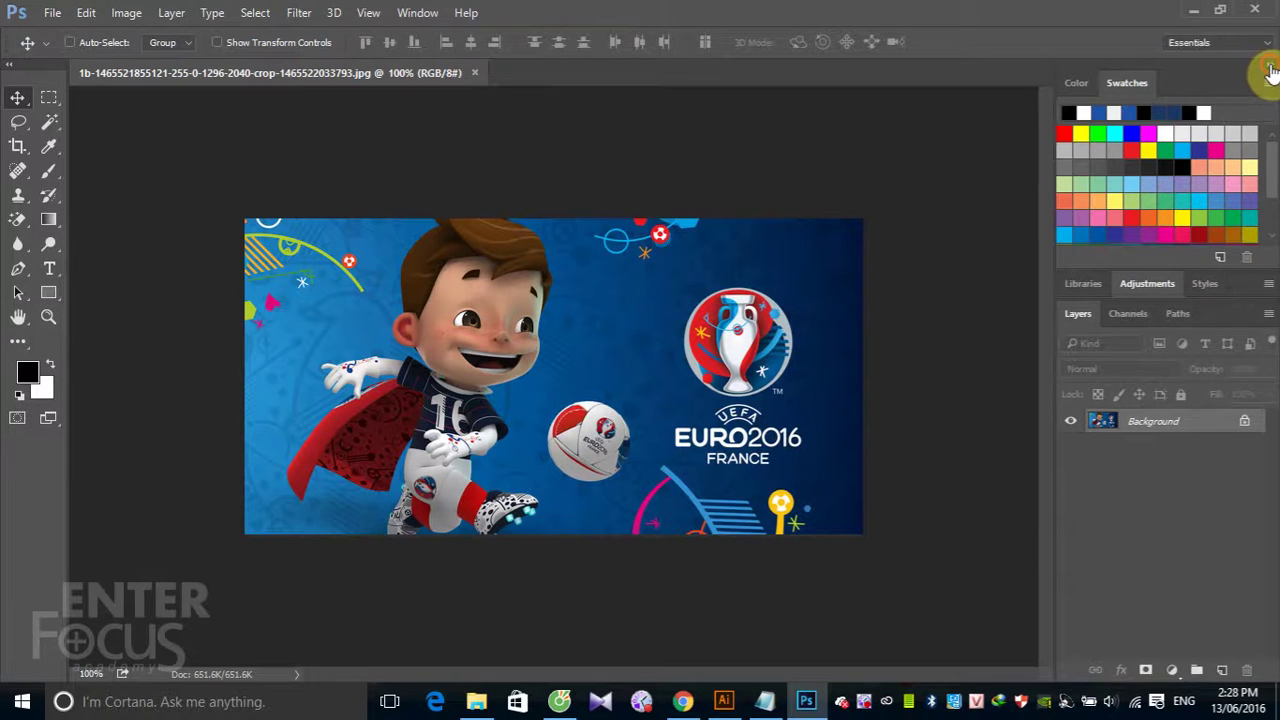
click(1270, 72)
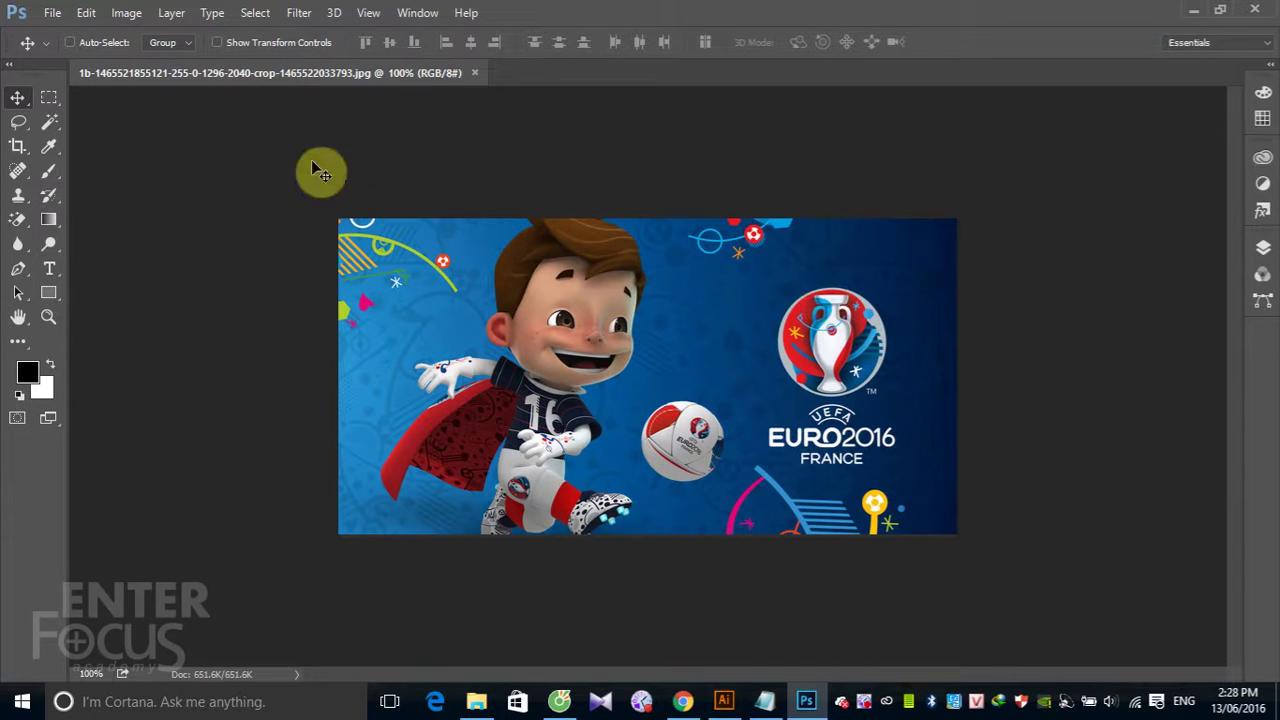
Step: Close the EURO 2016 mascot document and switch to the Essentials workspace
click(476, 73)
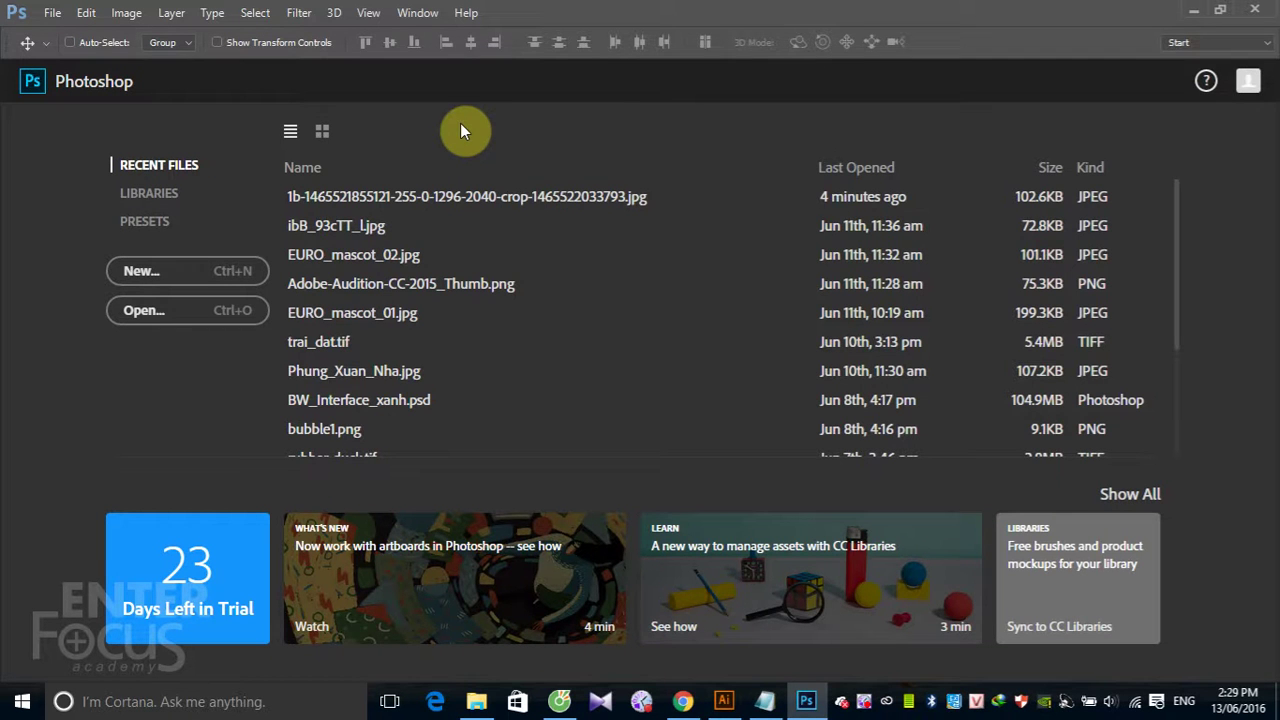
click(1266, 43)
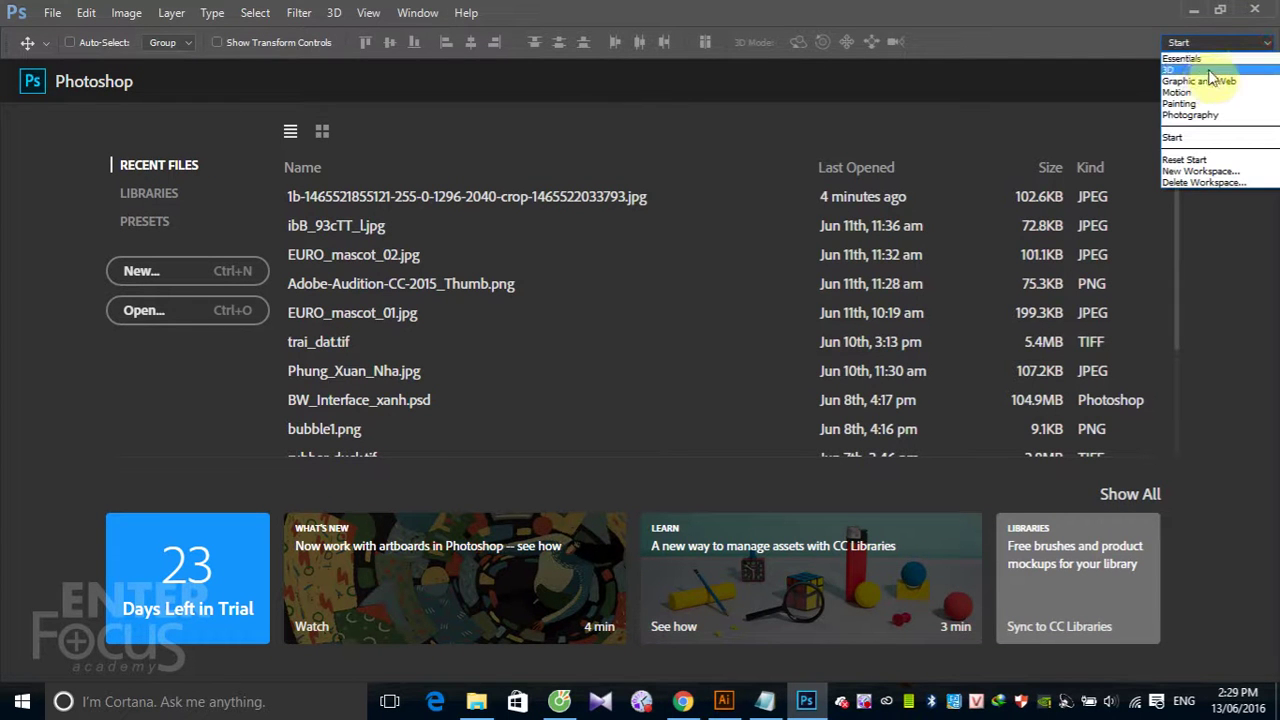
click(1183, 58)
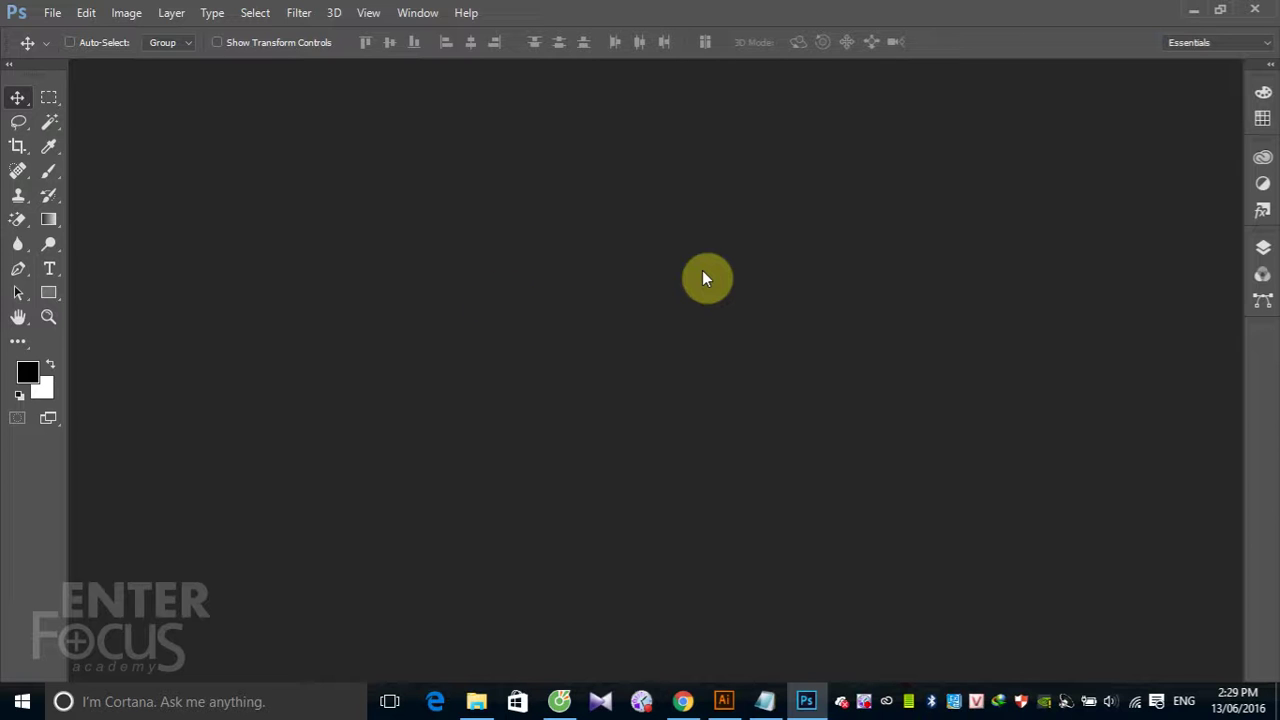
Step: Open the New document dialog from the File menu
click(52, 12)
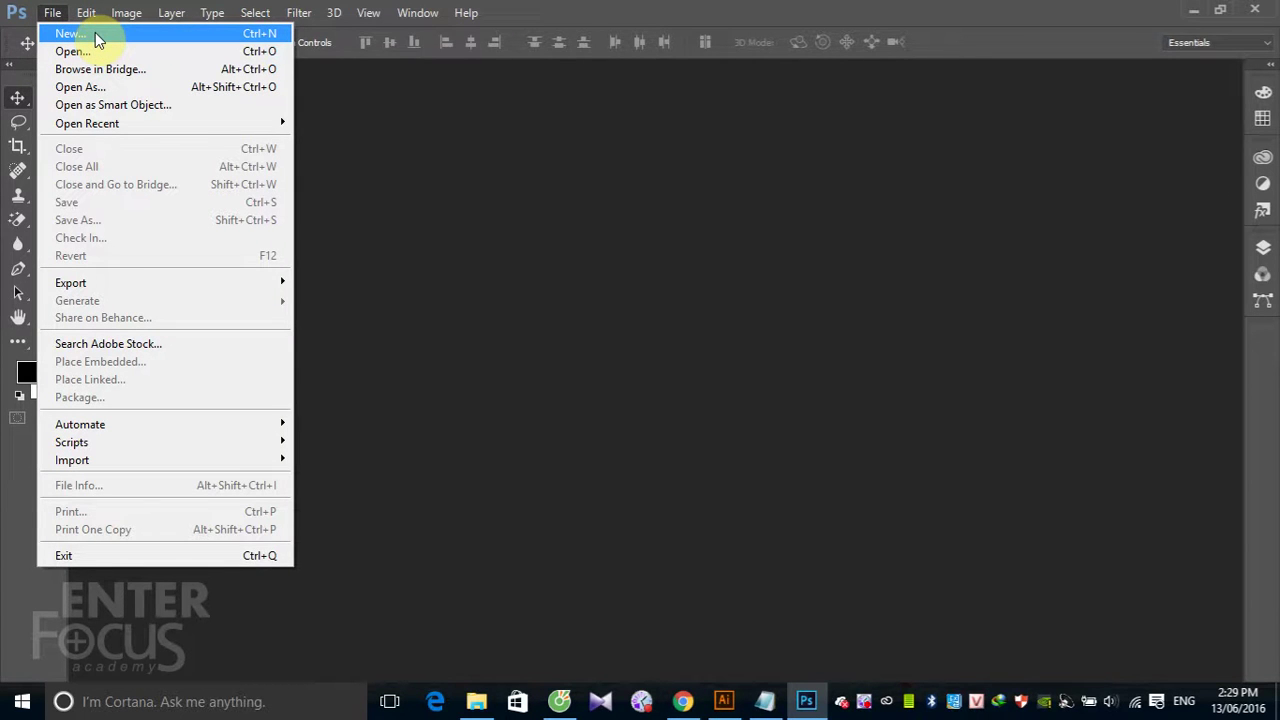
click(98, 38)
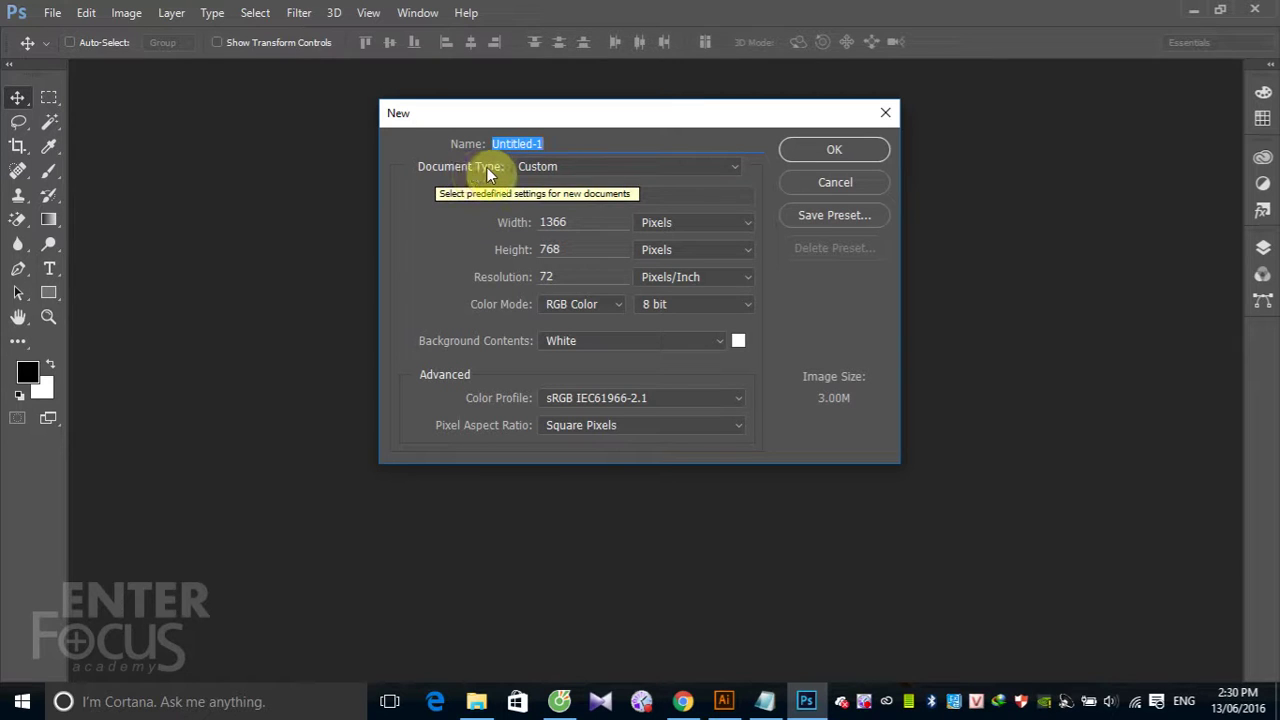
Step: Show the Document Type presets in the New dialog
click(734, 168)
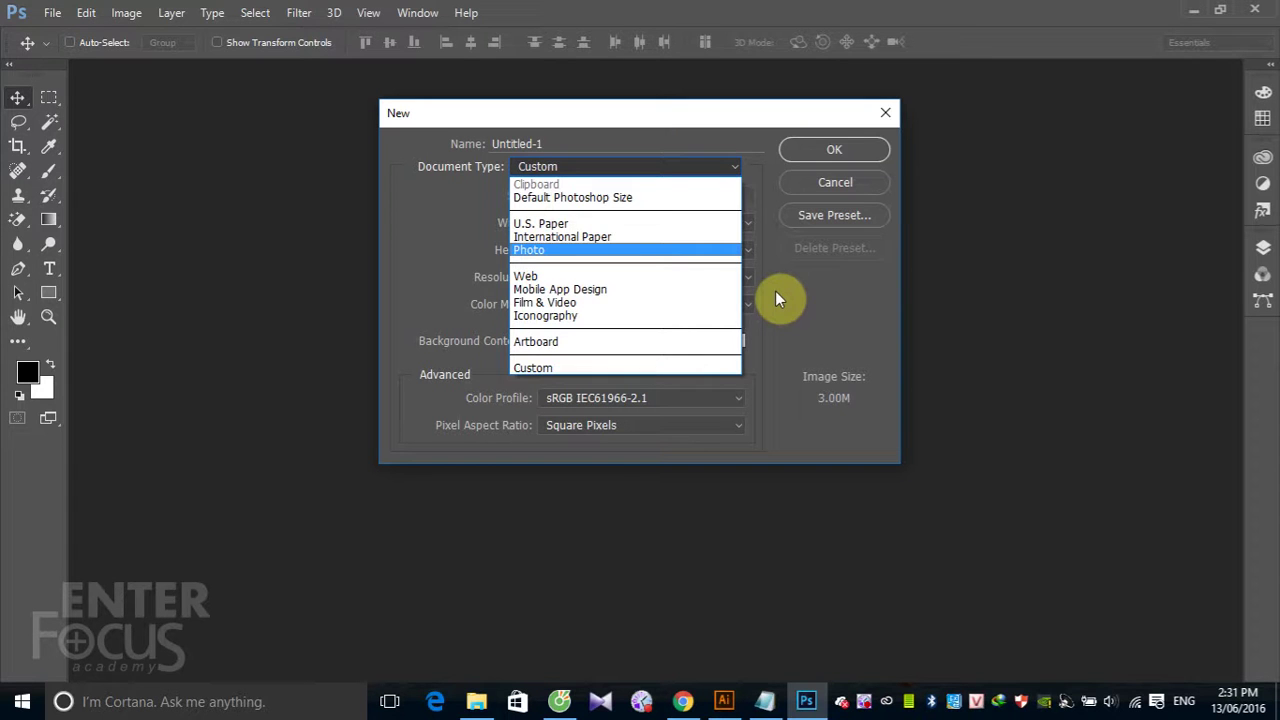
Step: Keep the Custom document type and select the 72 pixels/inch resolution value
click(790, 300)
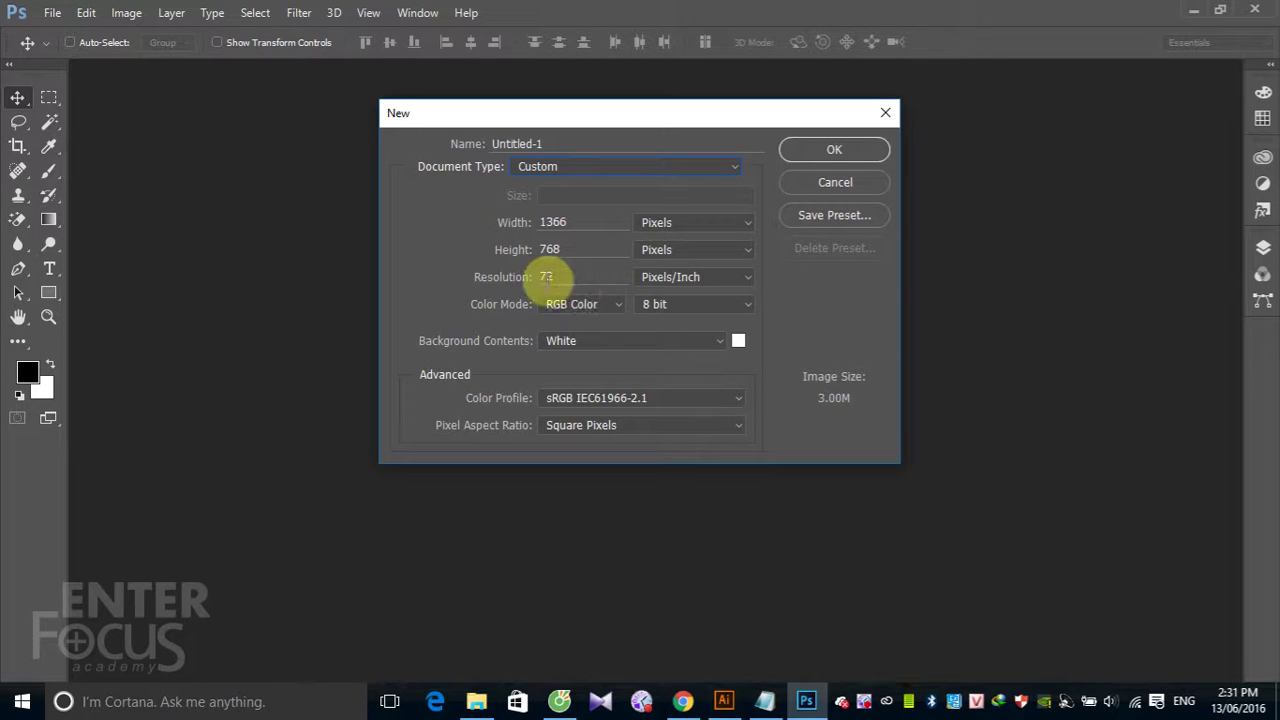
double_click(562, 277)
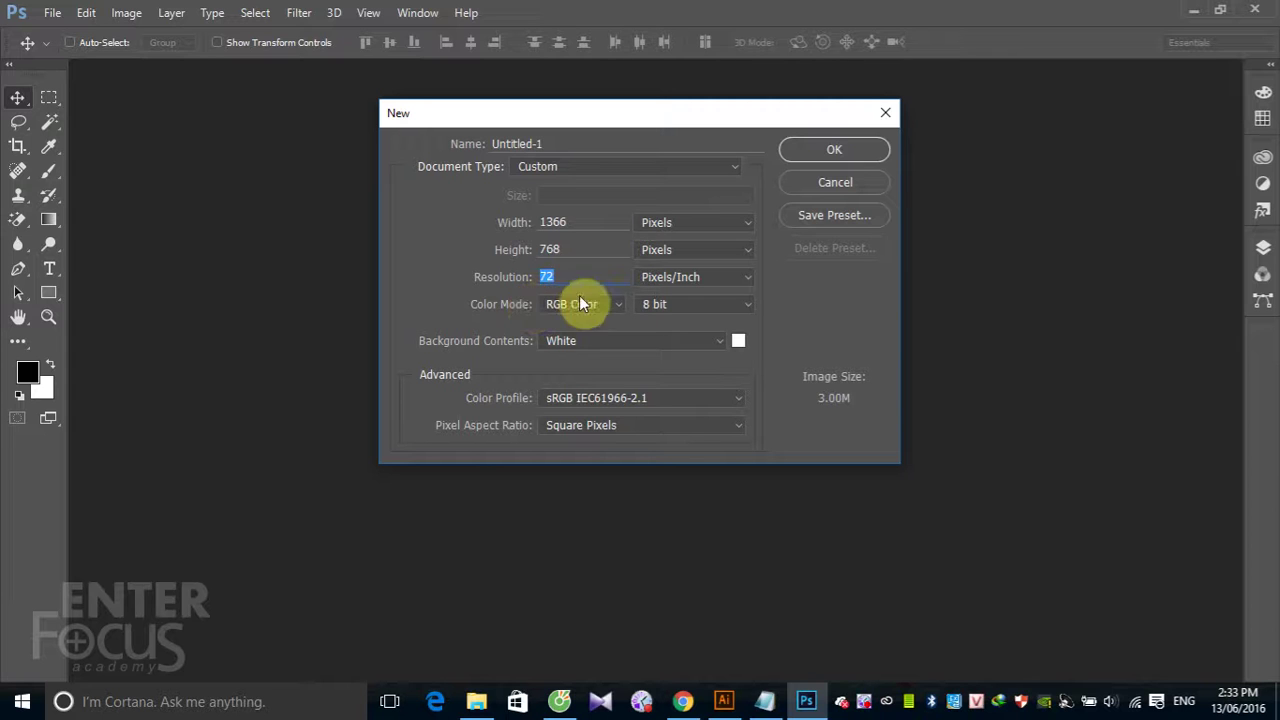
Step: Reselect the 72 resolution value and keep RGB Color as the colour mode
double_click(535, 278)
click(617, 310)
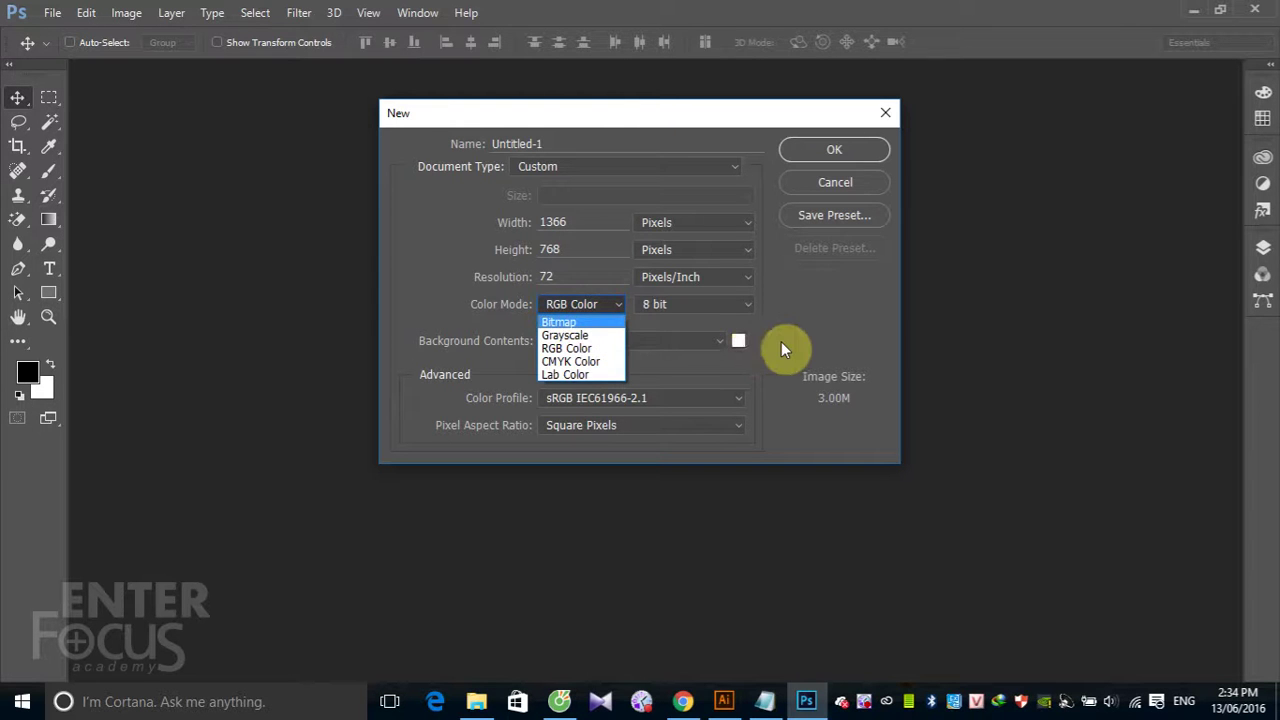
click(830, 322)
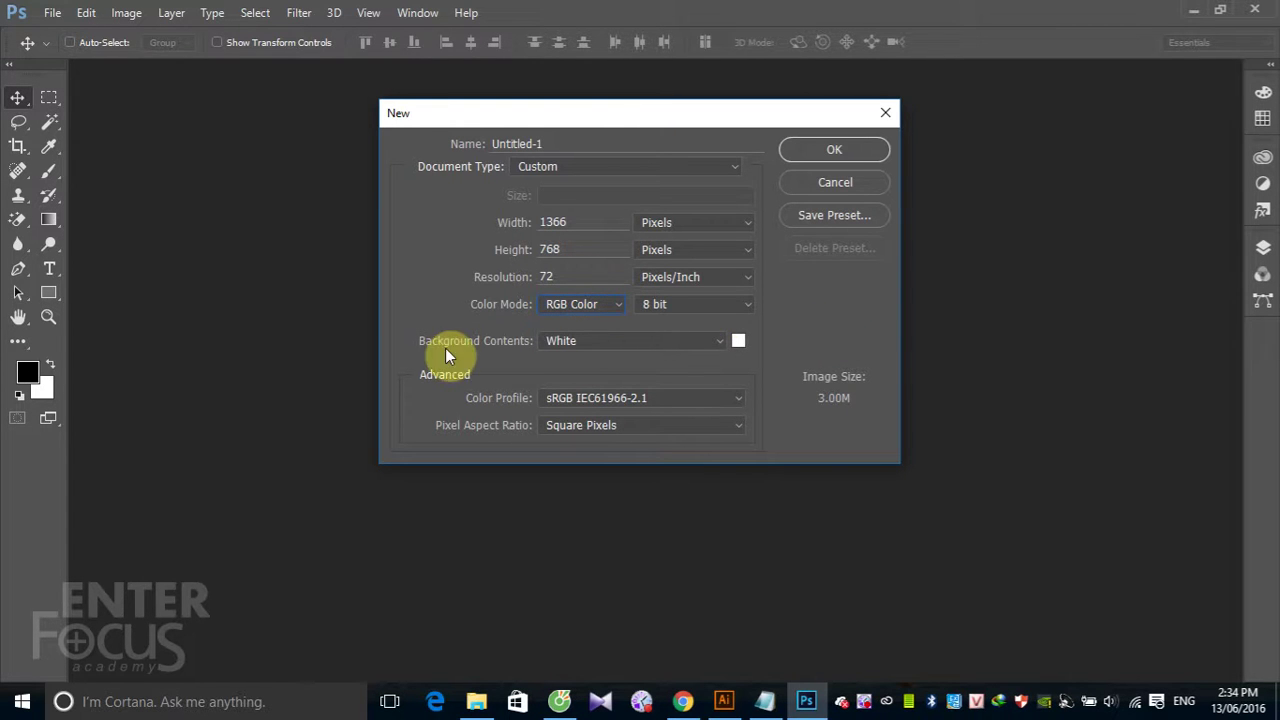
Step: Keep White background contents and create the blank 1366 × 768 Untitled-1 document
click(724, 344)
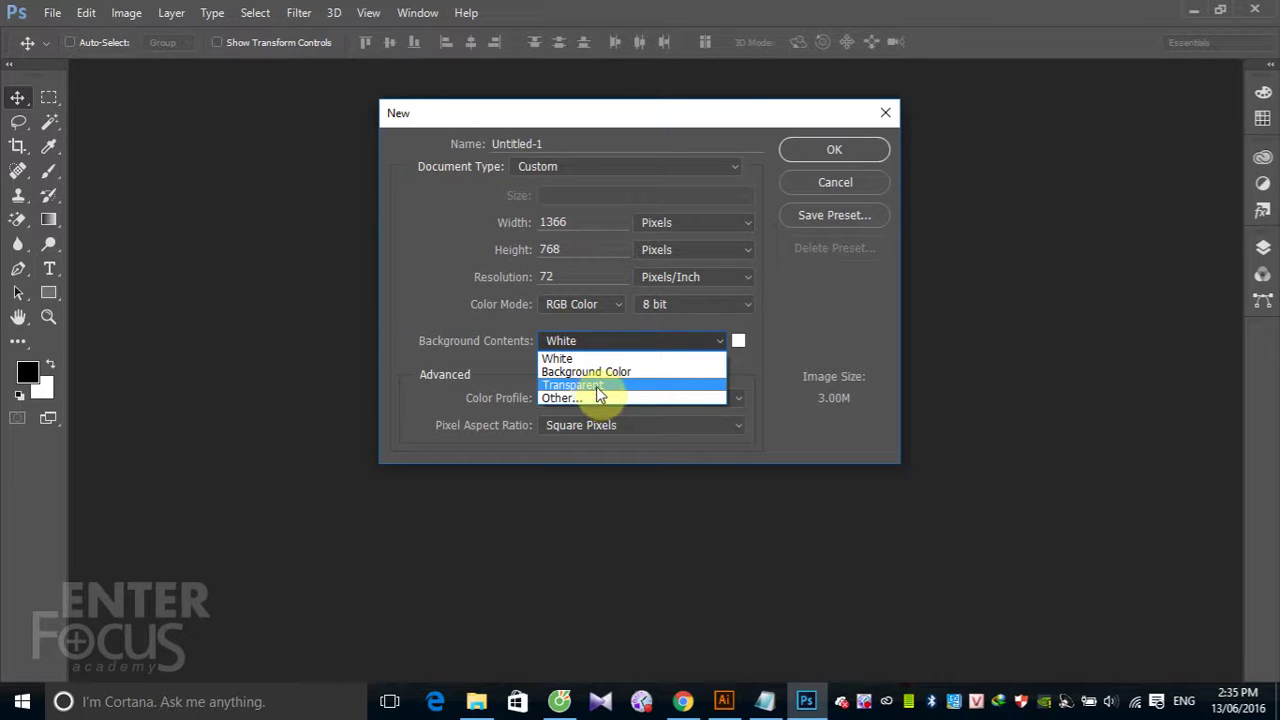
click(816, 322)
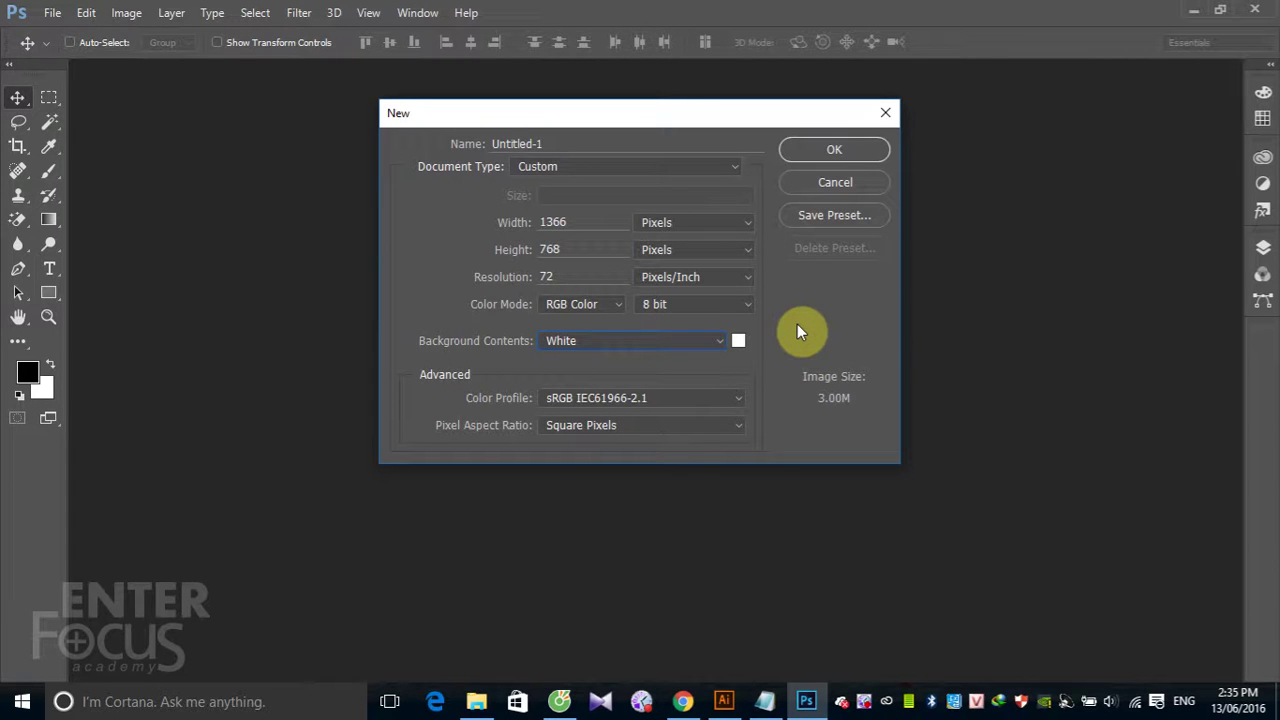
click(836, 150)
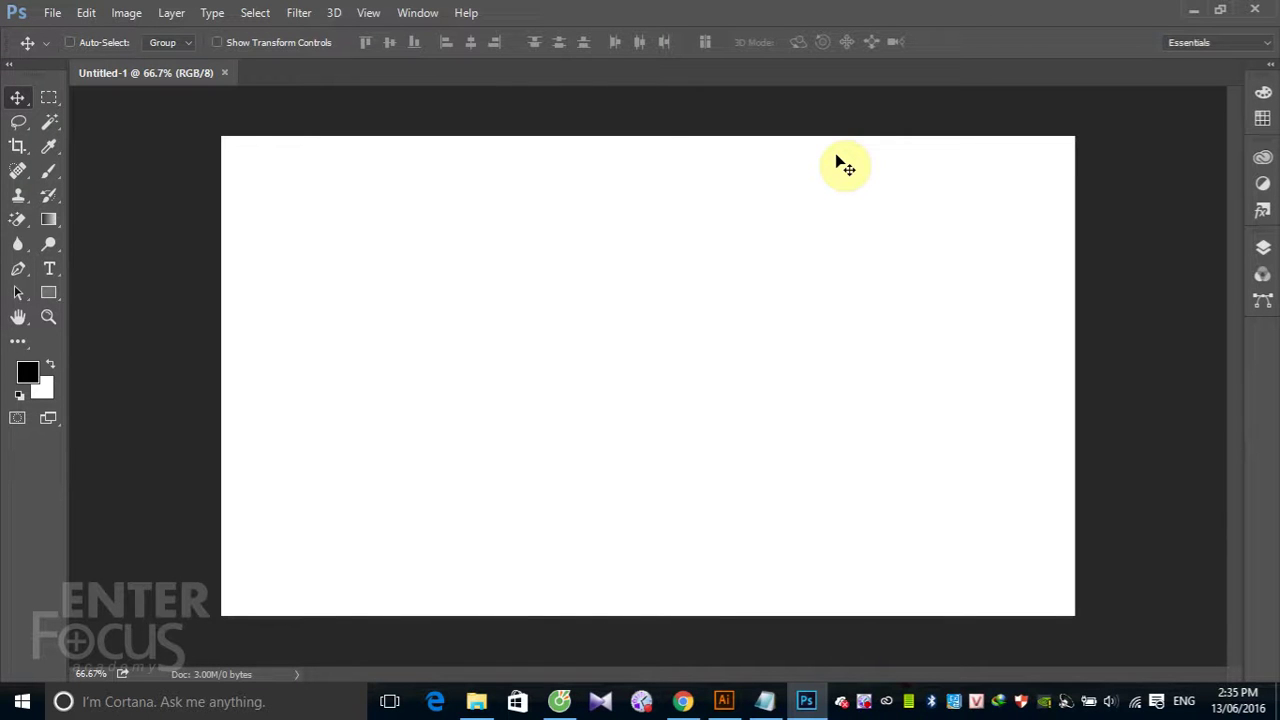
Step: Paint two black brush strokes on the canvas, then close Untitled-1 to get the save prompt
click(49, 170)
mouse_move(278, 308)
mouse_down()
mouse_move(471, 234)
mouse_move(652, 242)
mouse_up()
drag(378, 302, 765, 307)
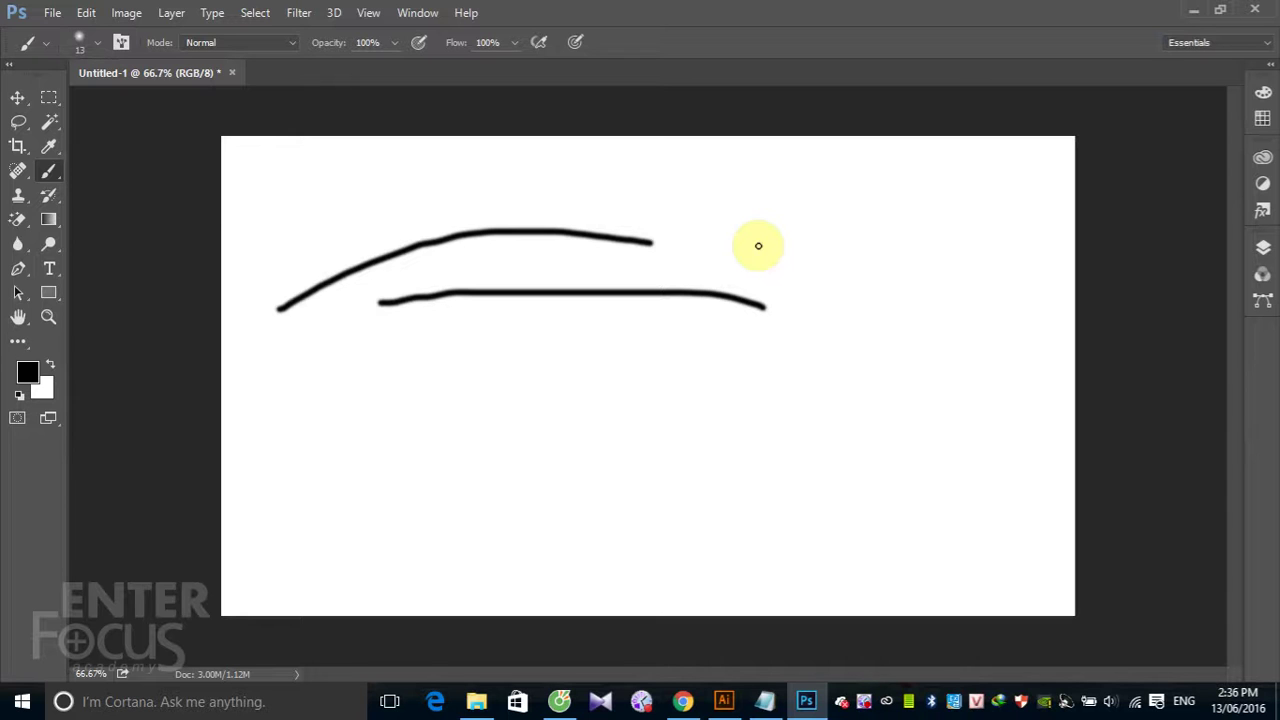
click(232, 73)
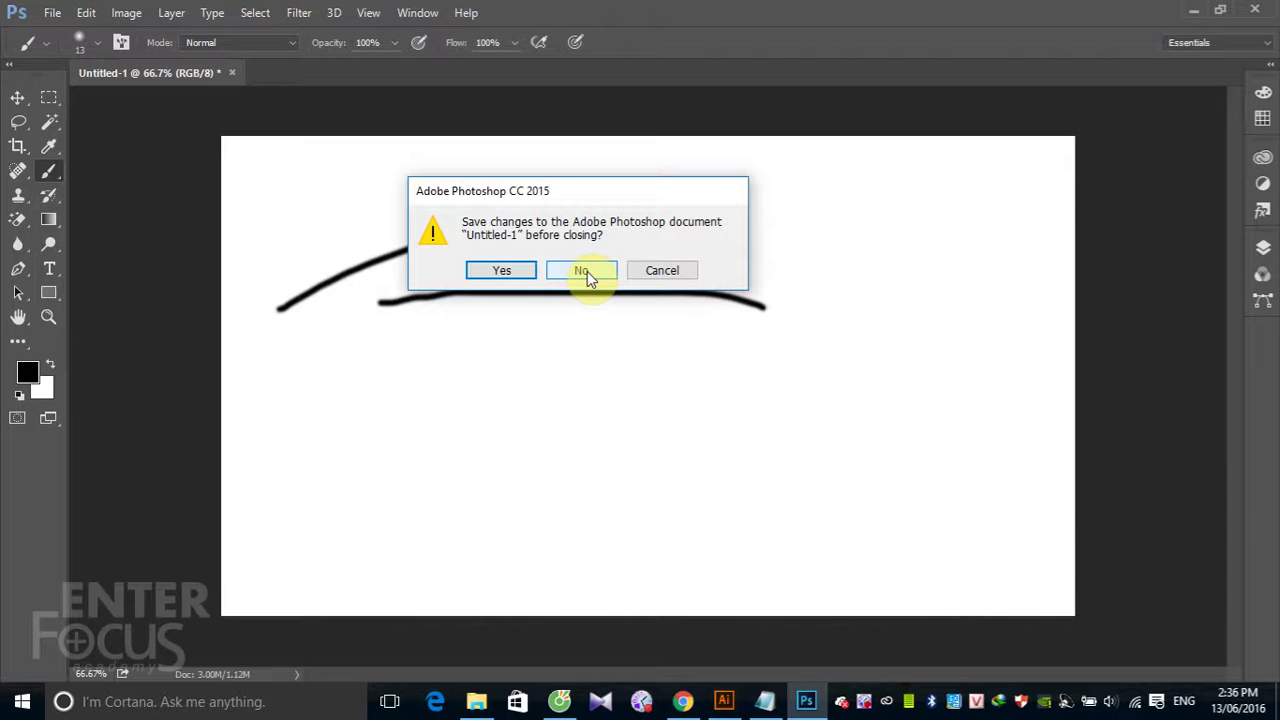
Step: Cancel saving the sketch and close Untitled-1 discarding its changes
click(483, 272)
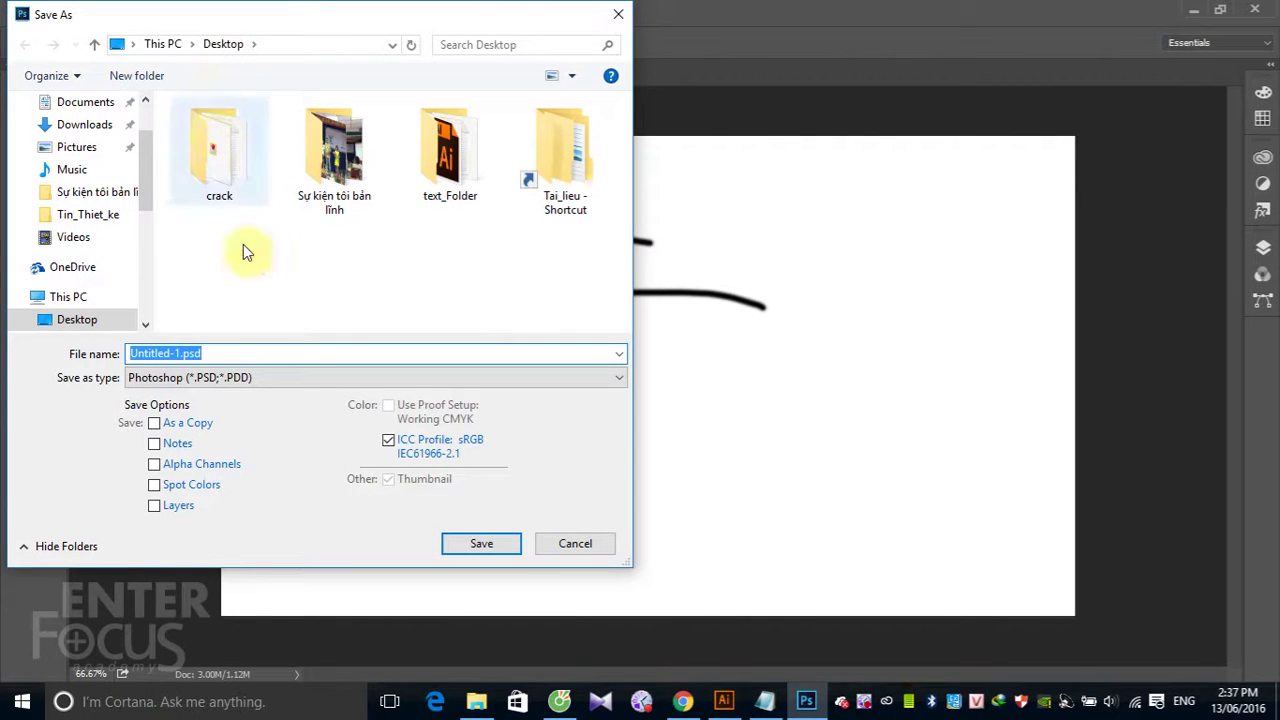
click(578, 541)
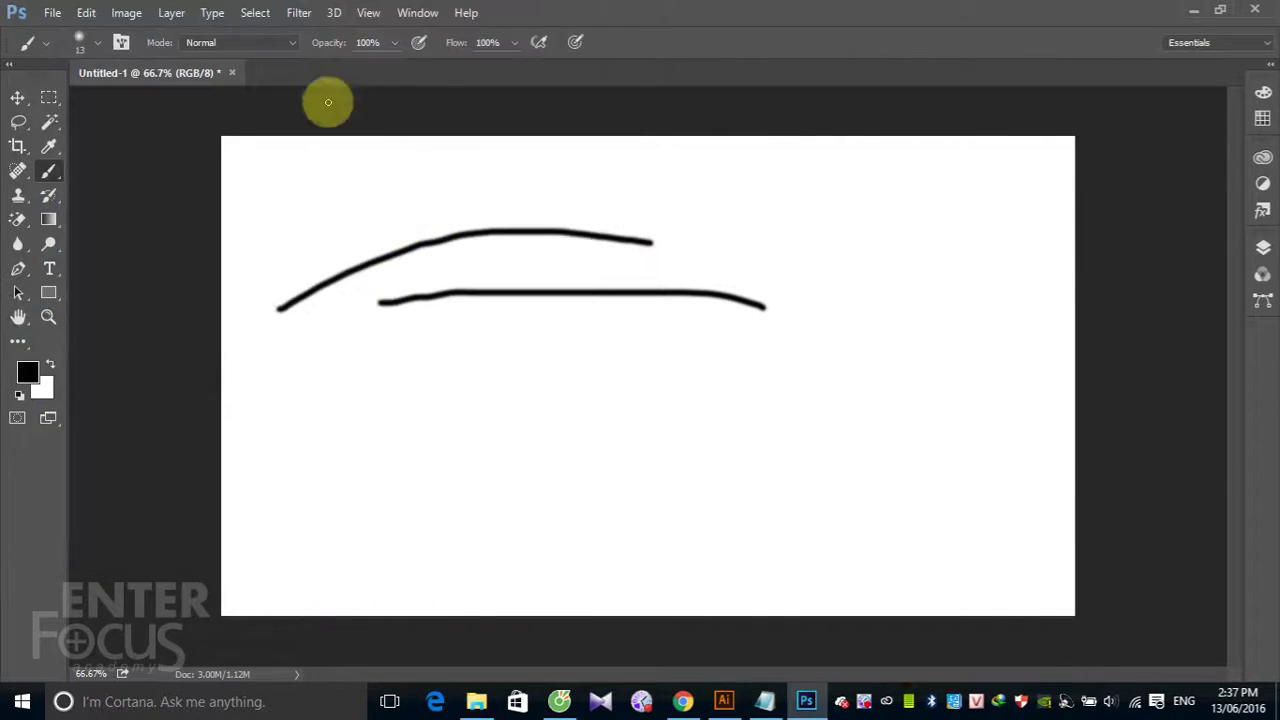
click(232, 73)
click(584, 278)
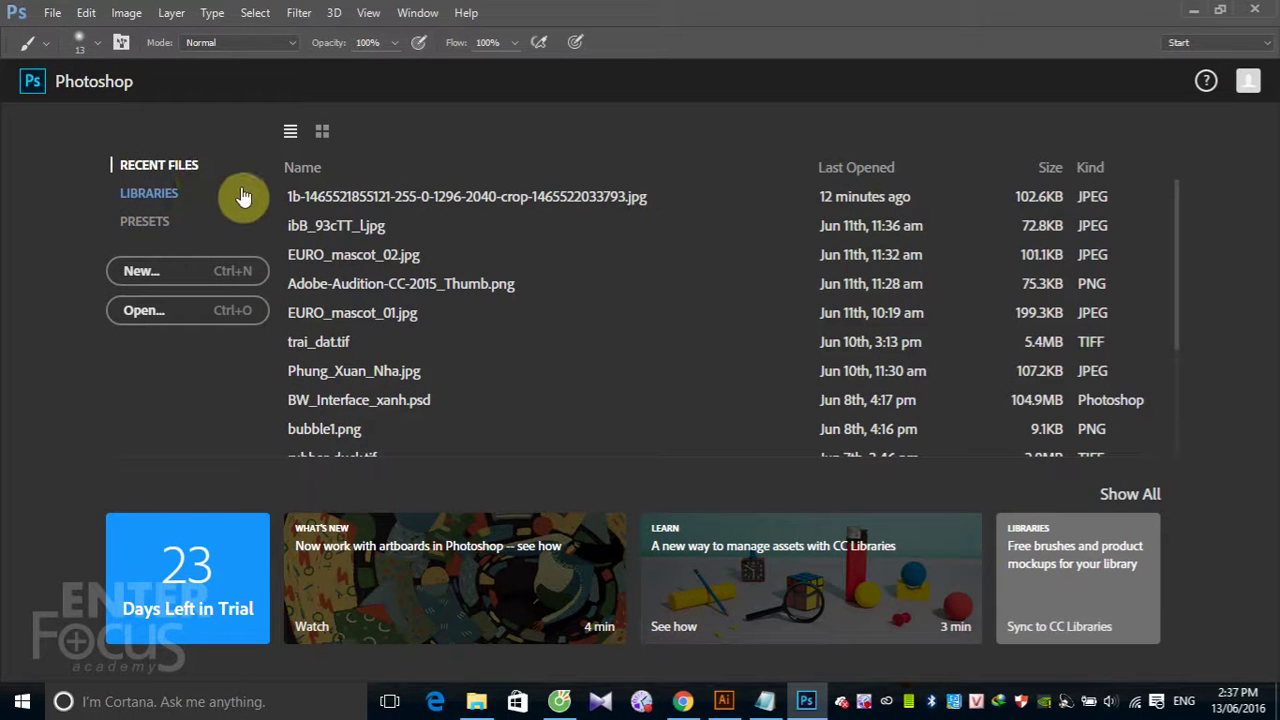
Step: Switch to the Essentials workspace and show the File menu commands
click(1262, 43)
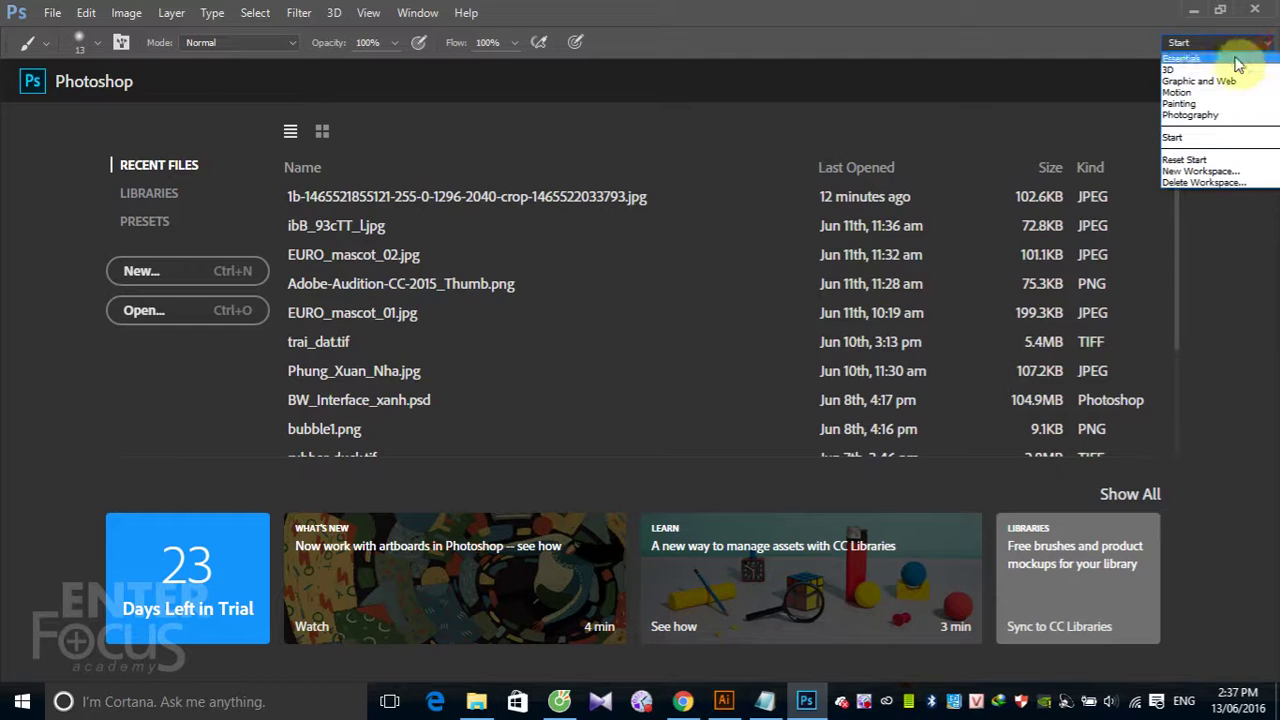
click(1200, 58)
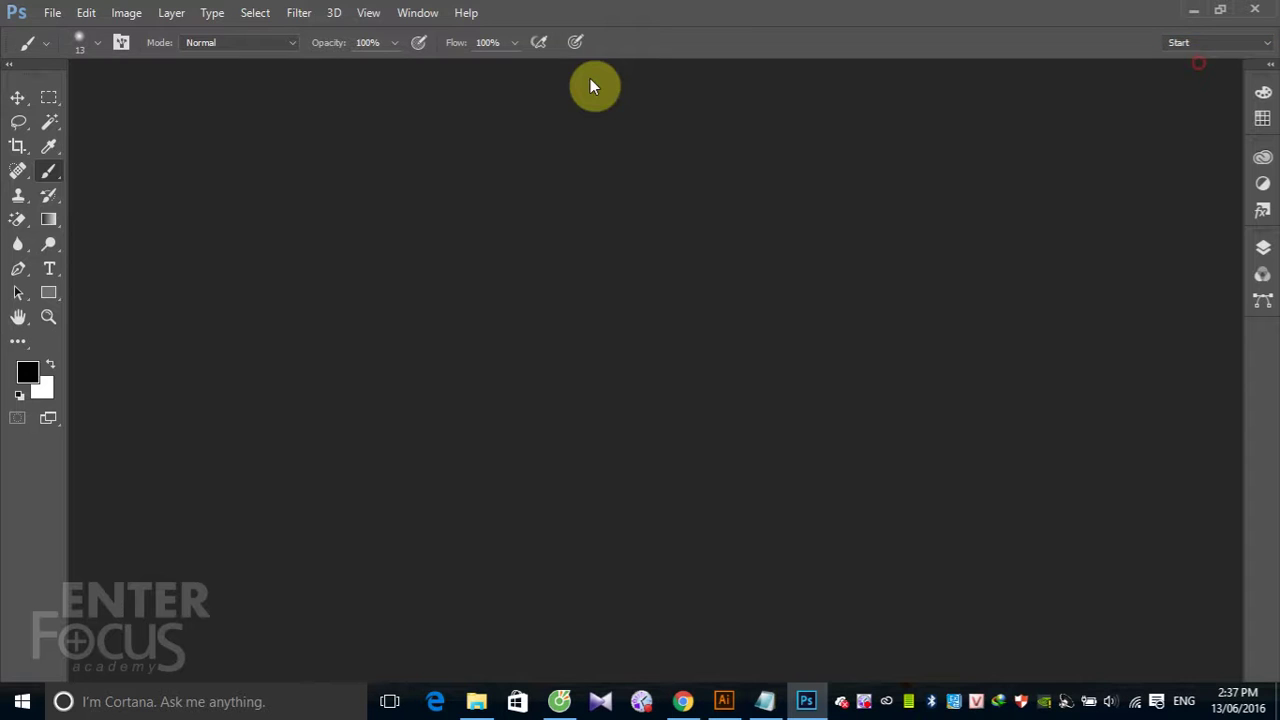
click(52, 13)
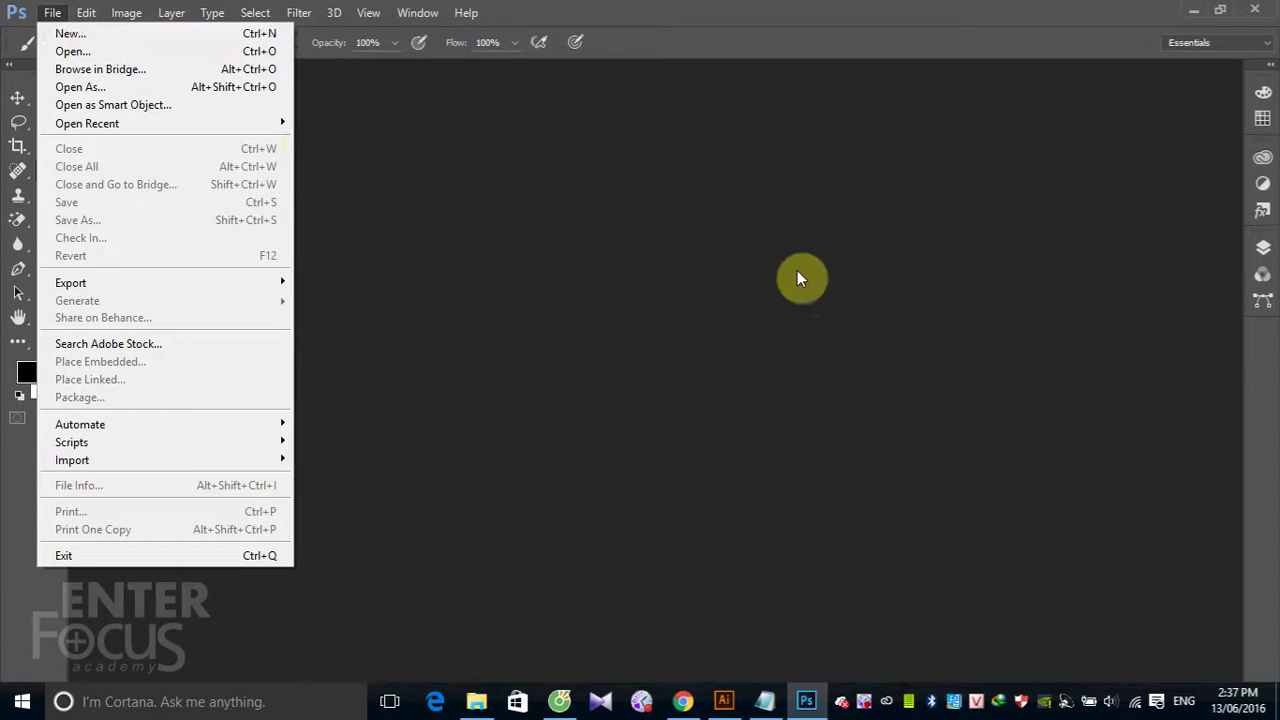
click(690, 222)
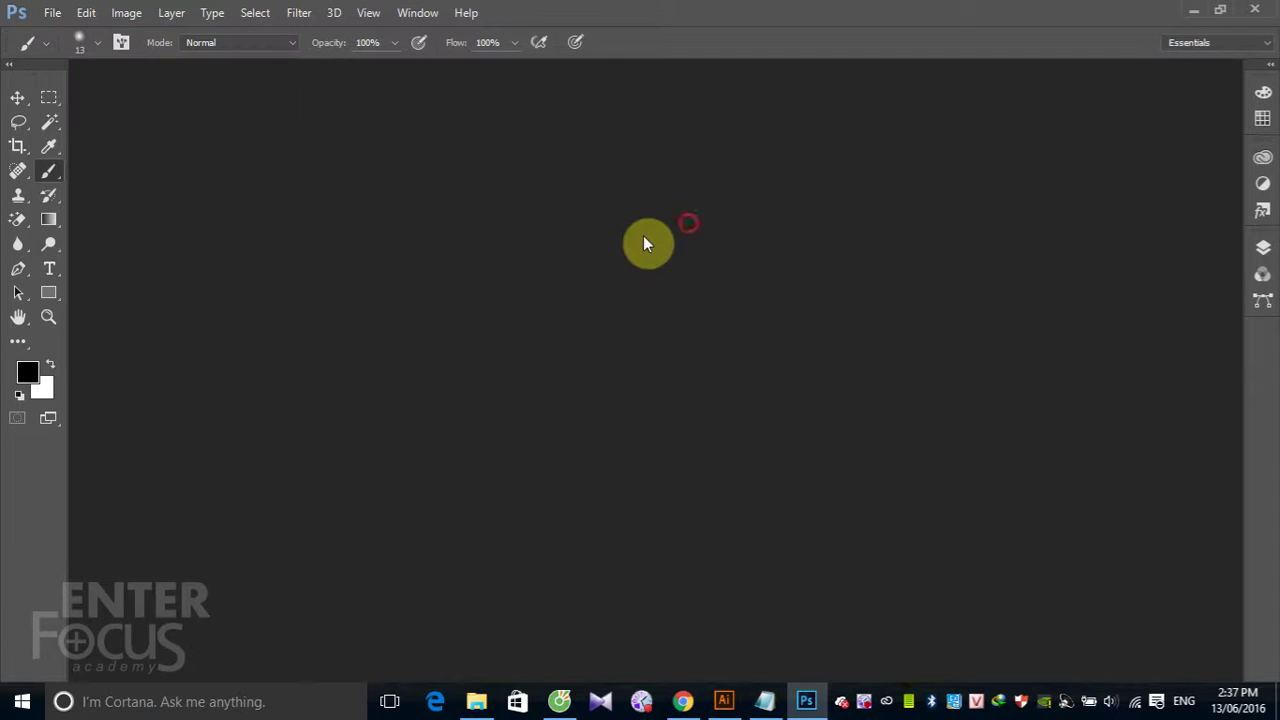
double_click(668, 311)
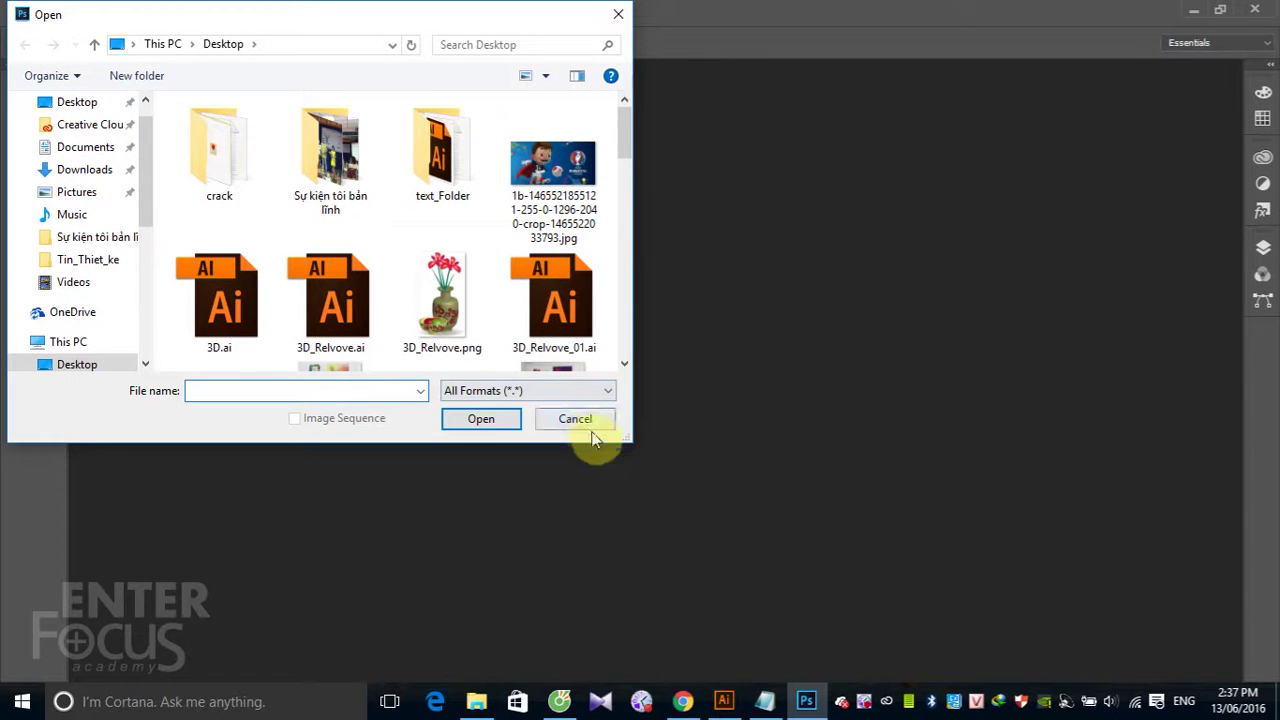
click(575, 419)
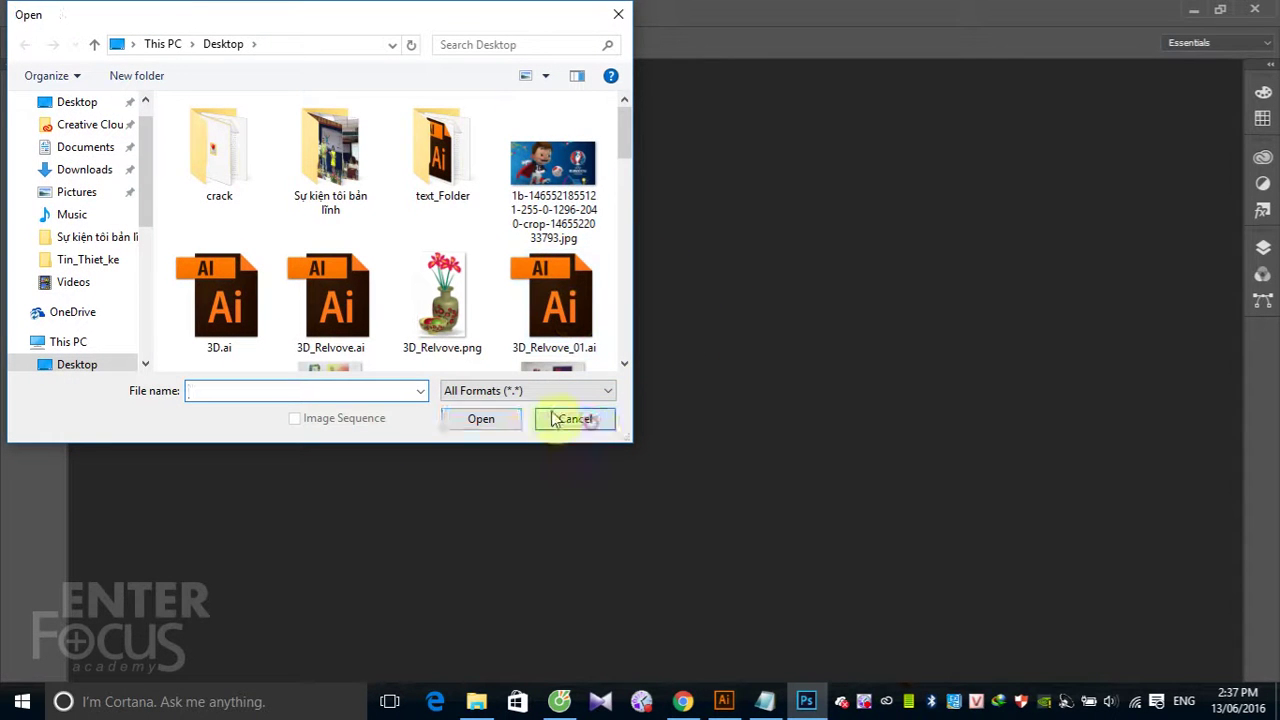
click(55, 13)
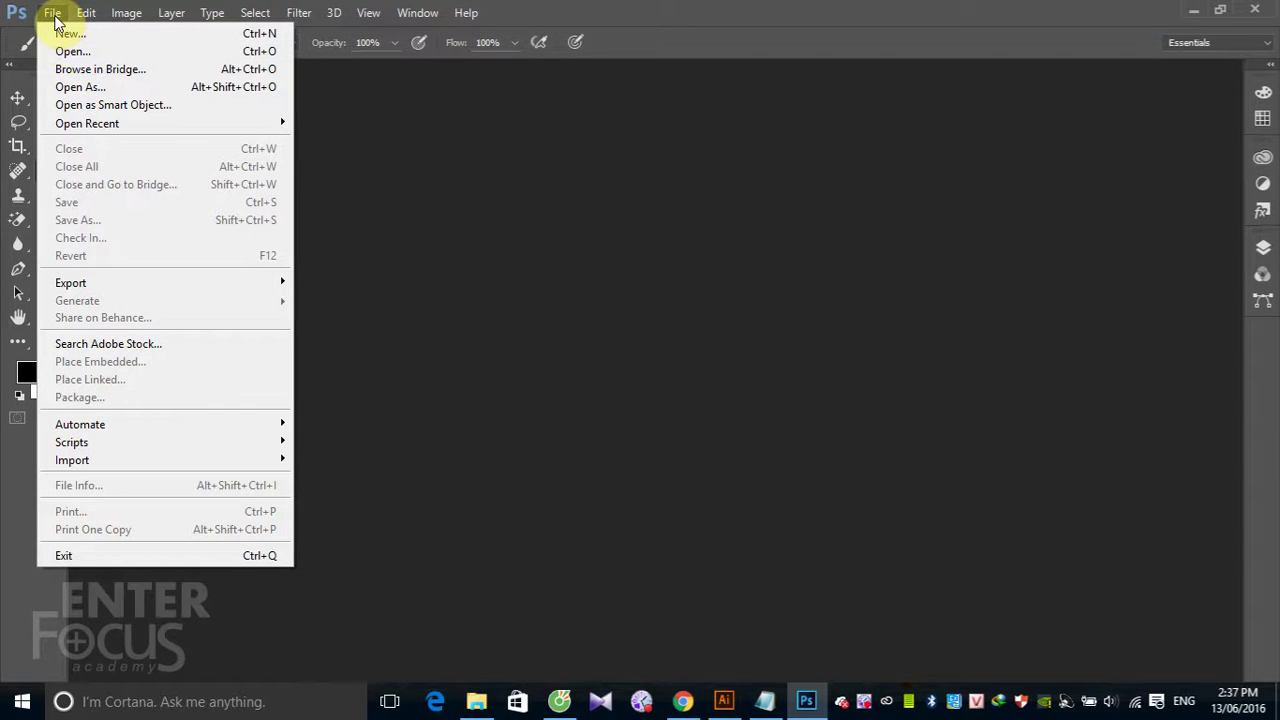
click(700, 200)
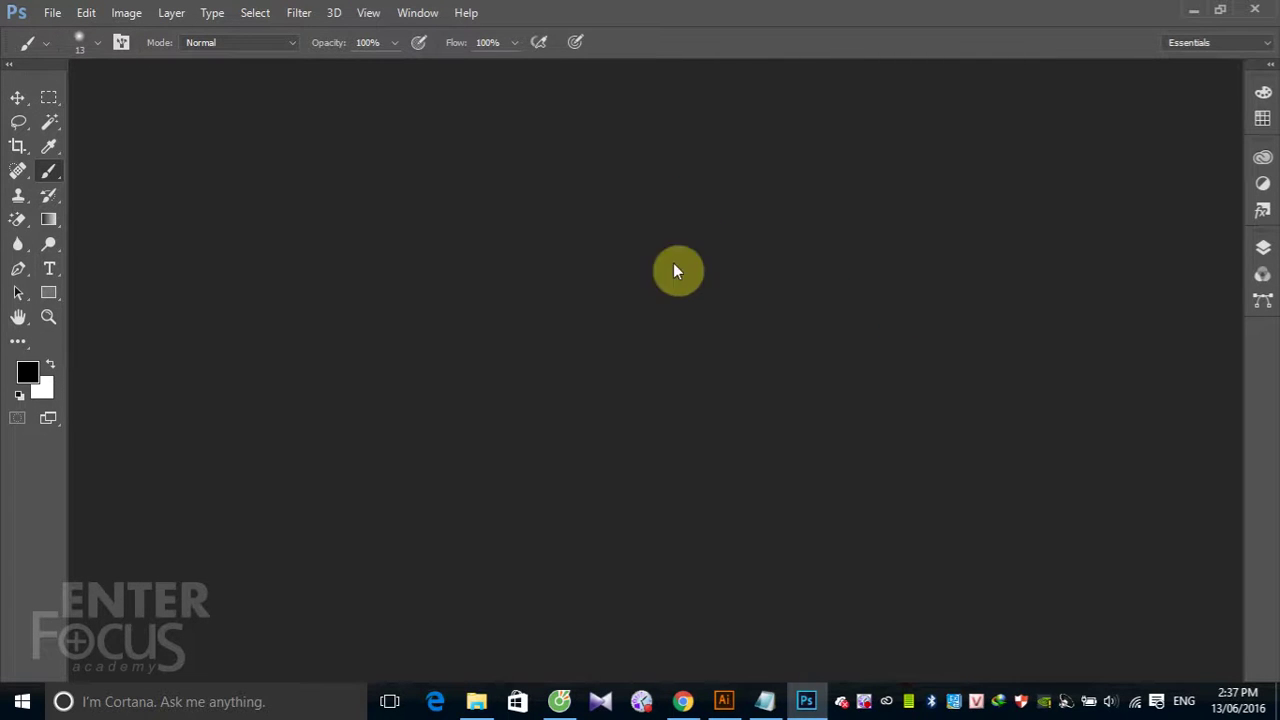
Step: Open the first photo from the Desktop's Sự kiện tôi bản lĩnh folder
double_click(752, 294)
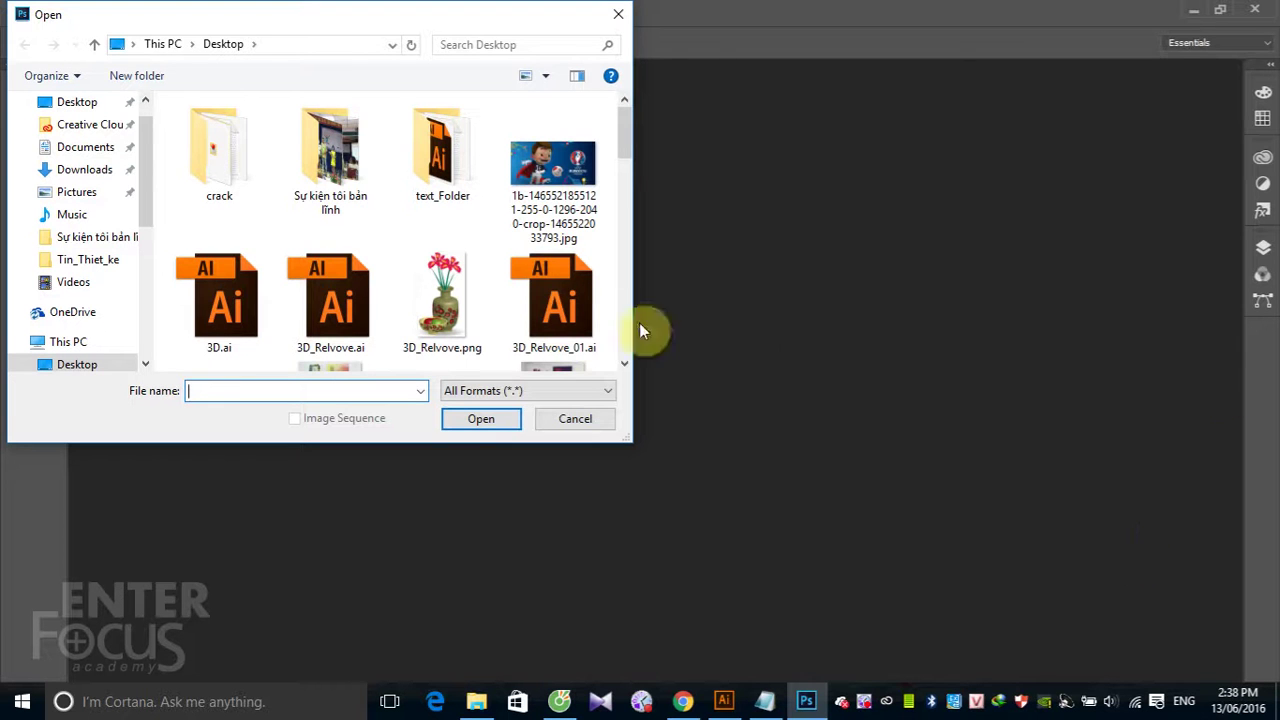
double_click(338, 158)
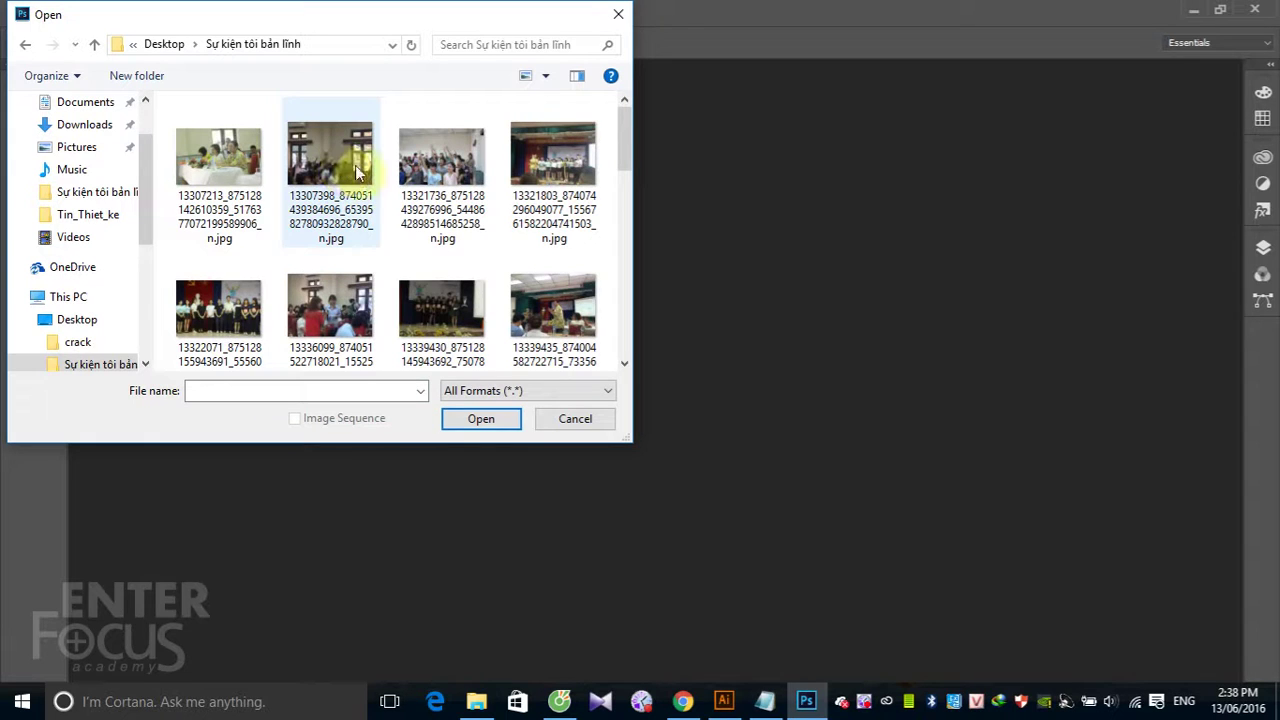
click(221, 166)
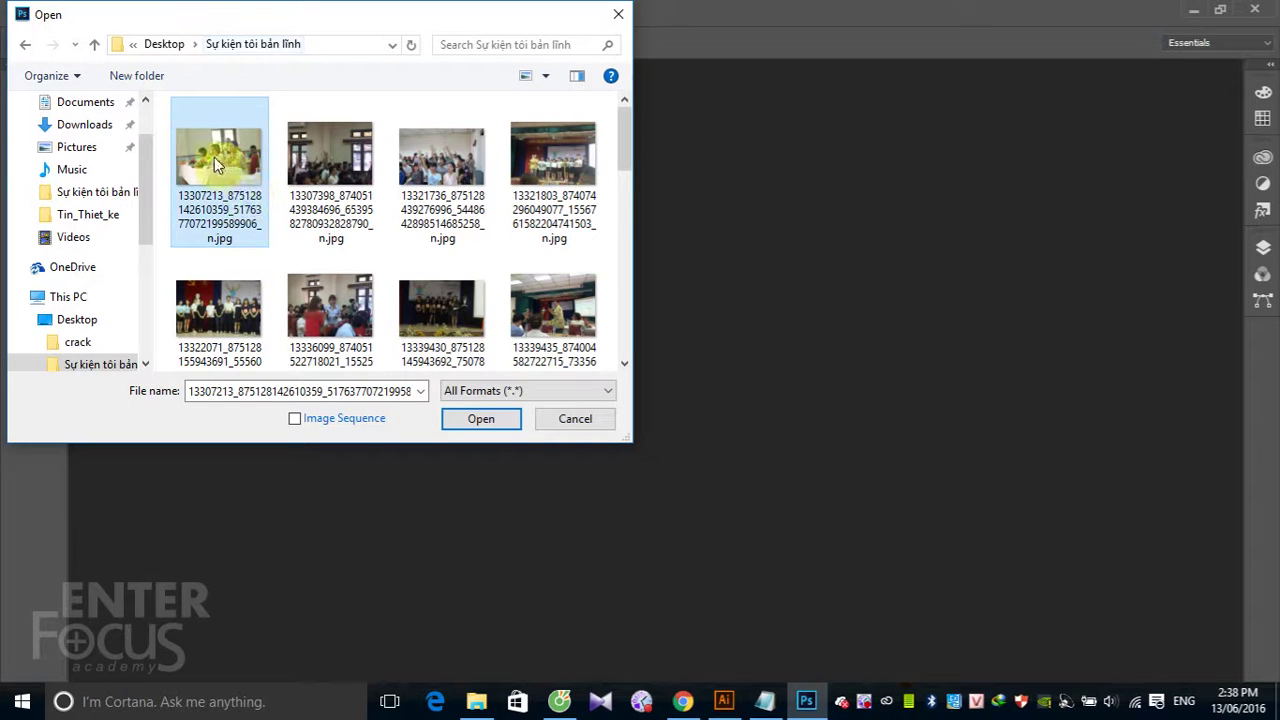
click(488, 419)
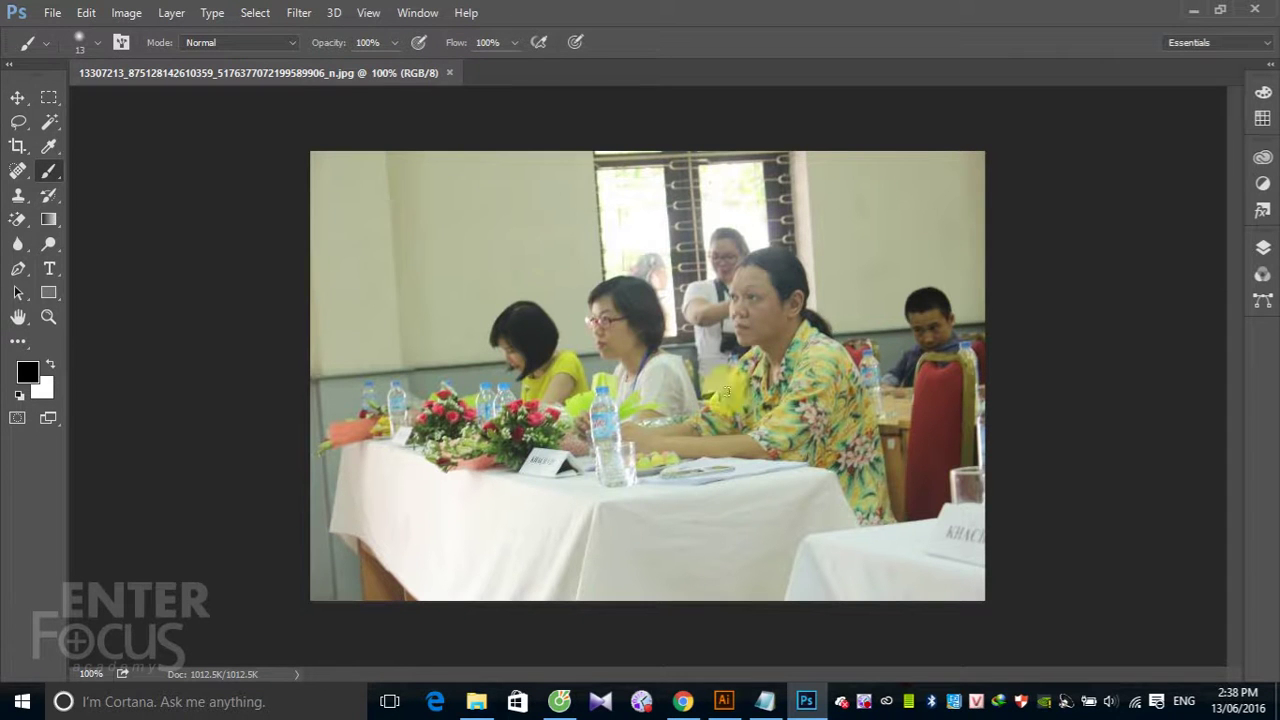
Step: Close the event photo and browse Data (E:) into 003_PR > 003_ITPlus
click(453, 73)
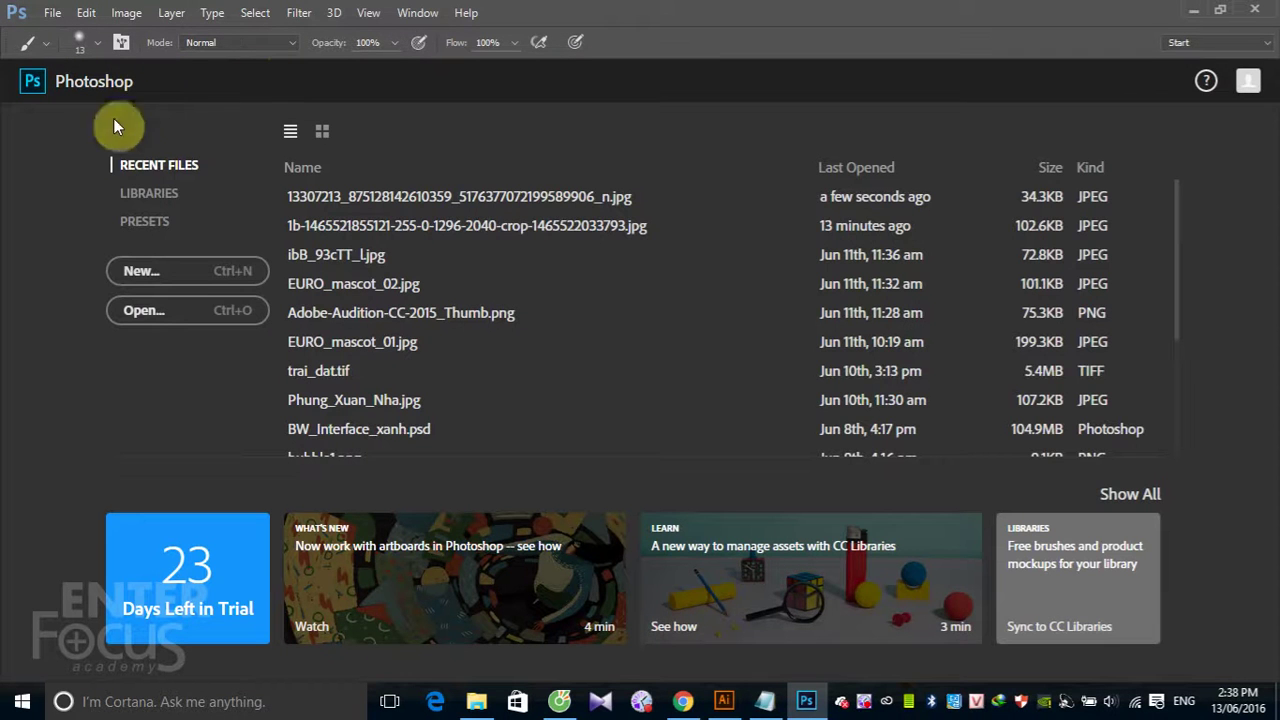
click(143, 307)
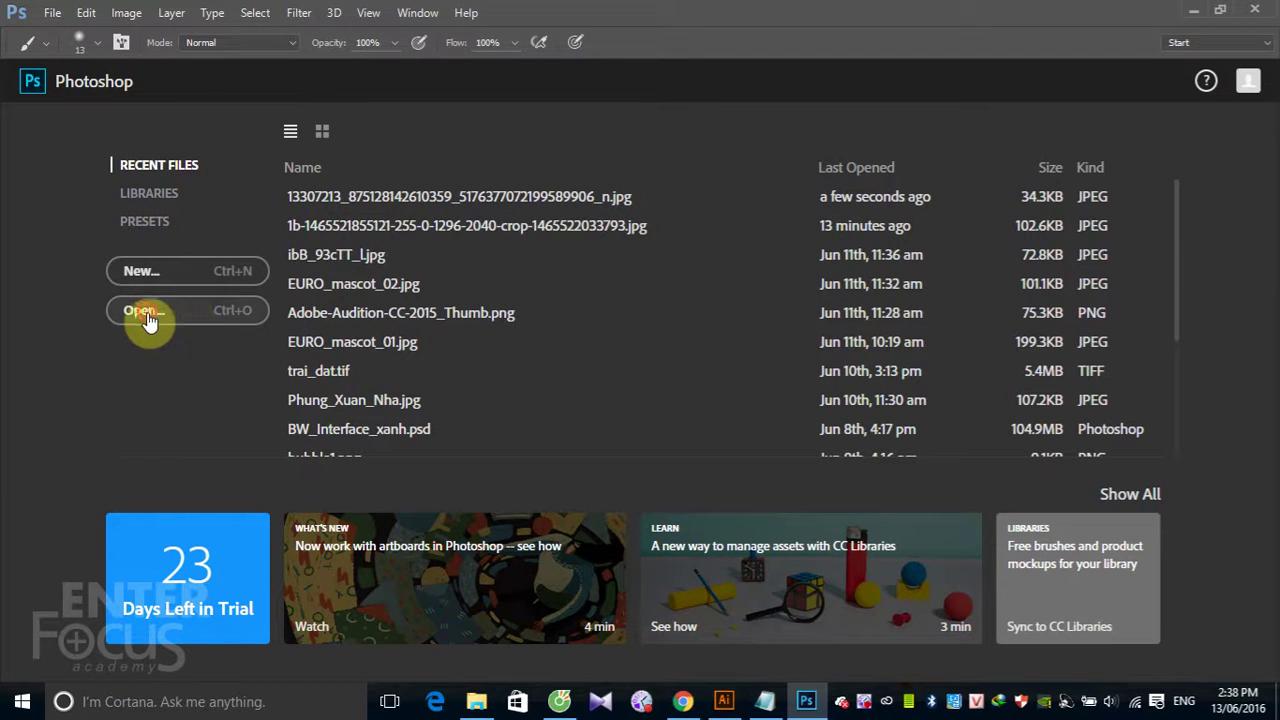
drag(158, 260, 149, 337)
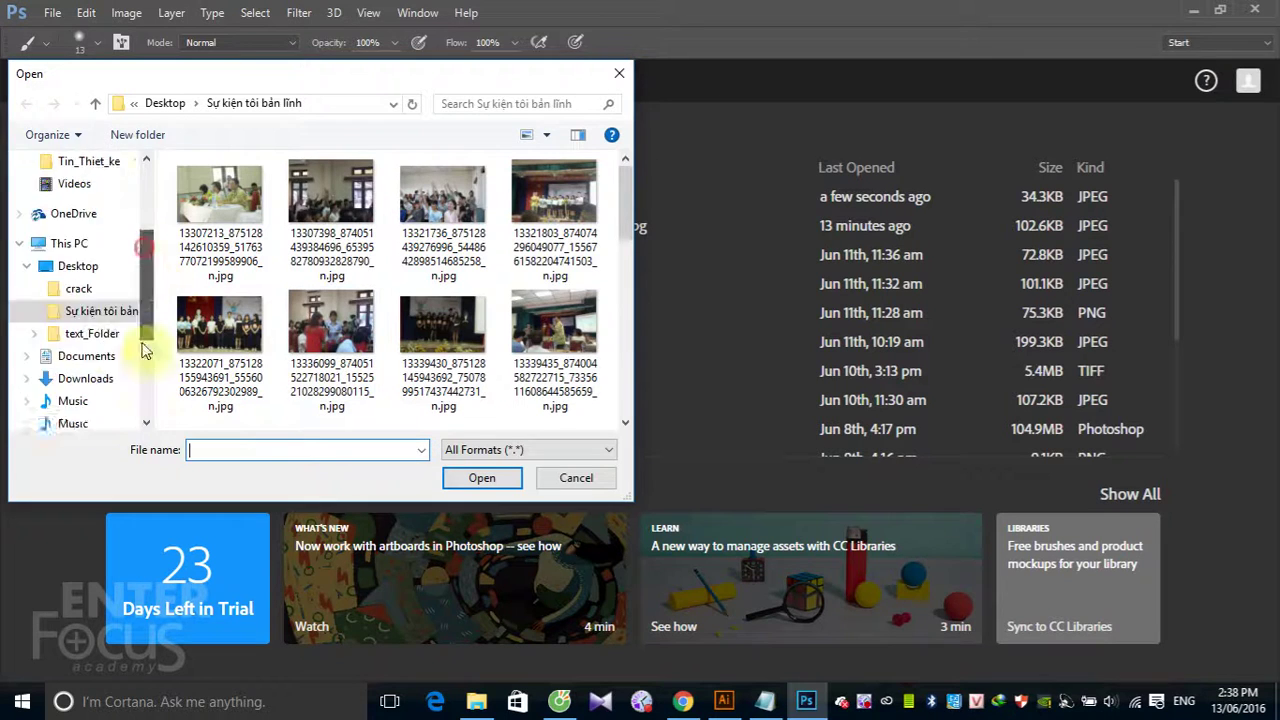
click(80, 341)
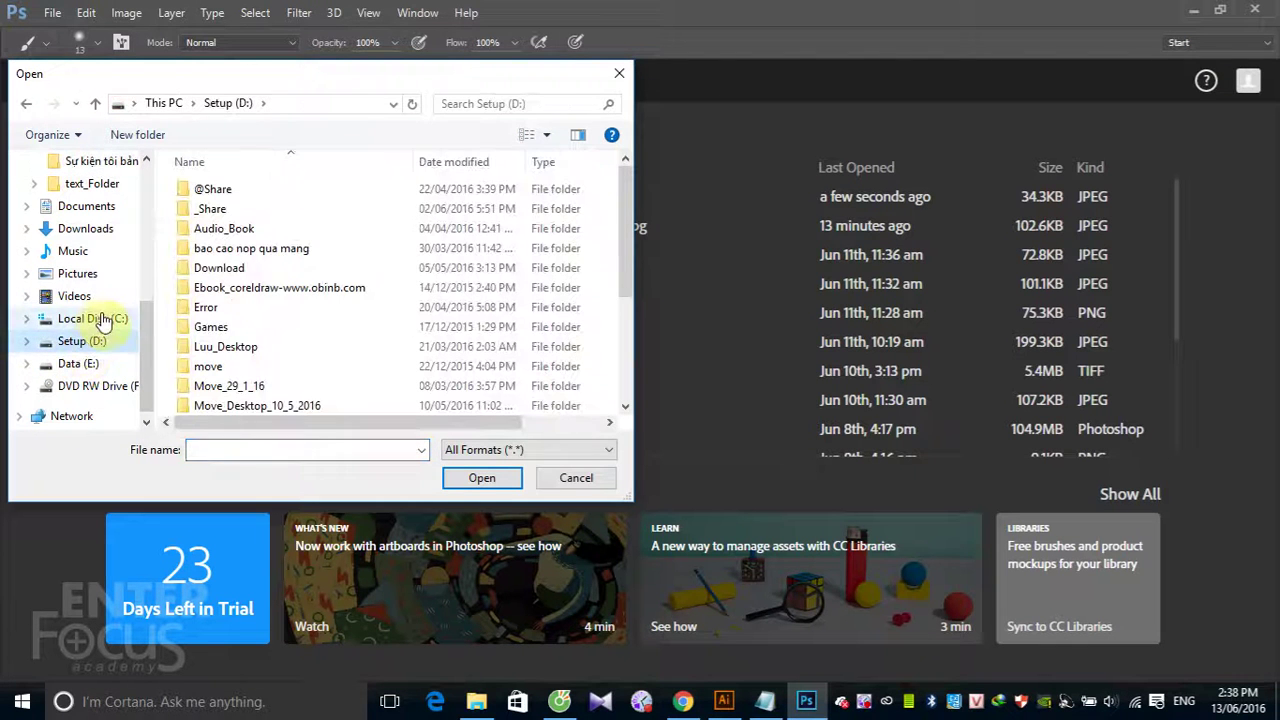
click(78, 363)
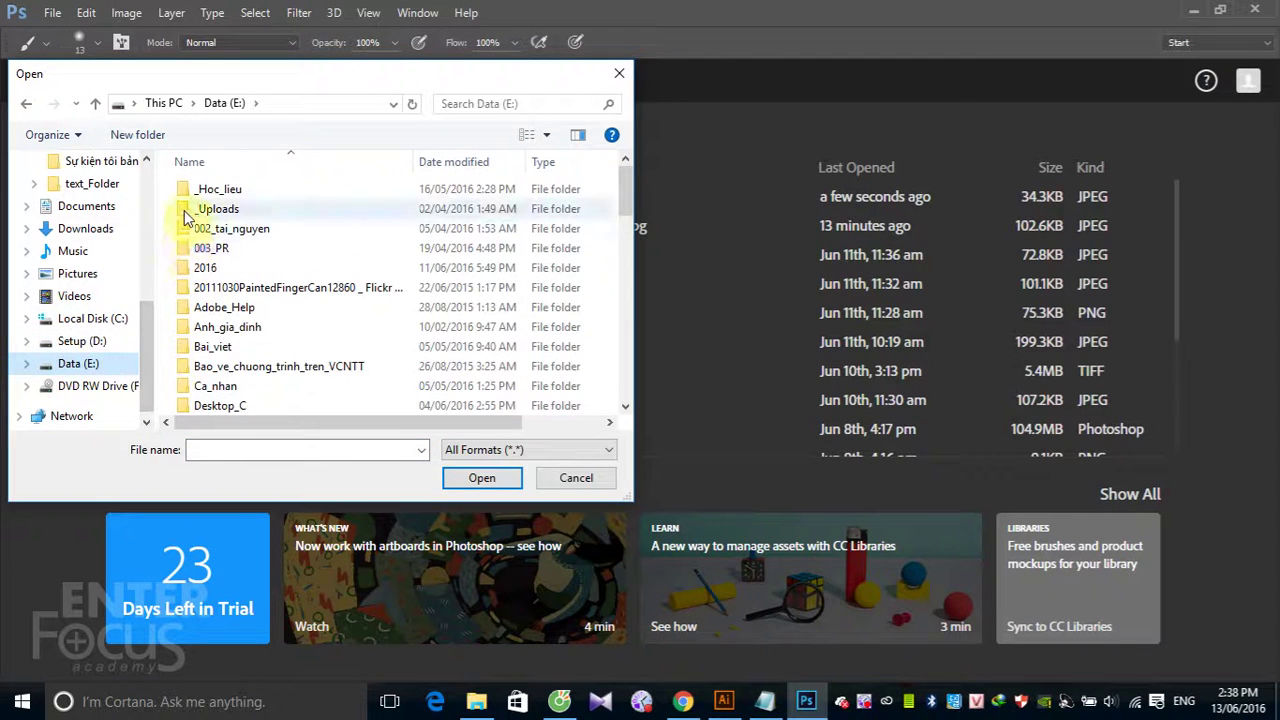
double_click(203, 248)
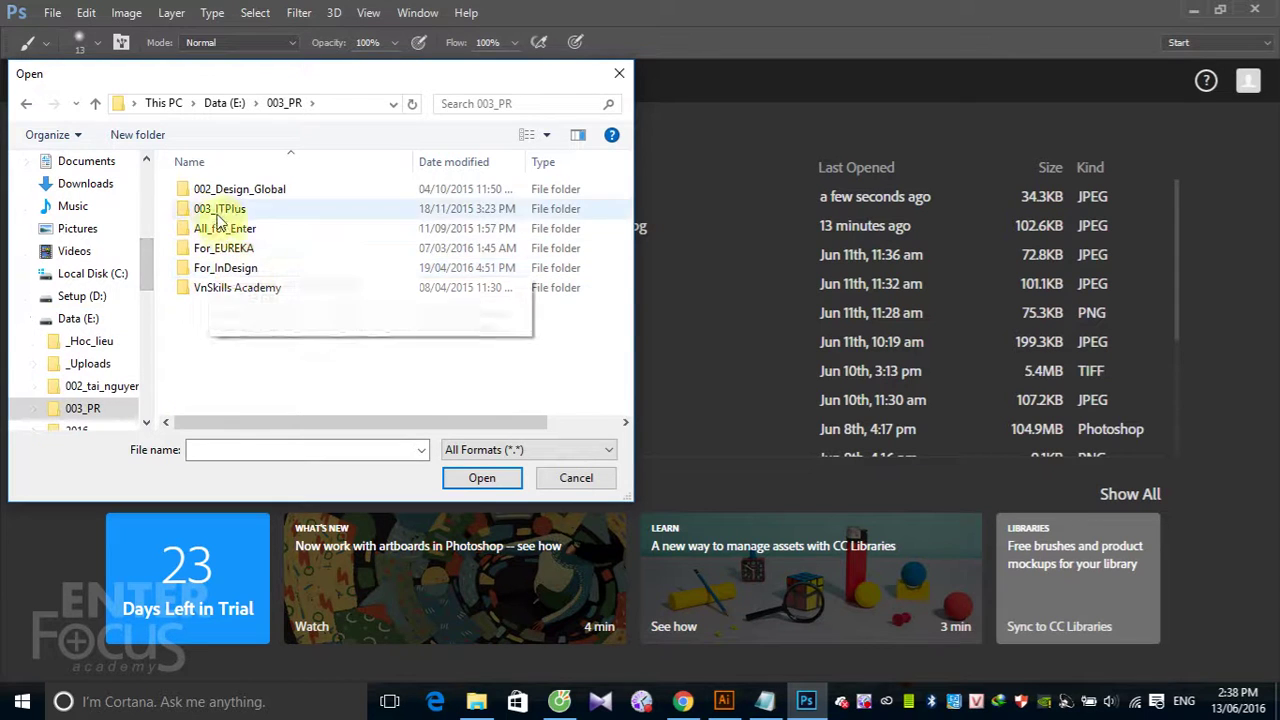
double_click(216, 208)
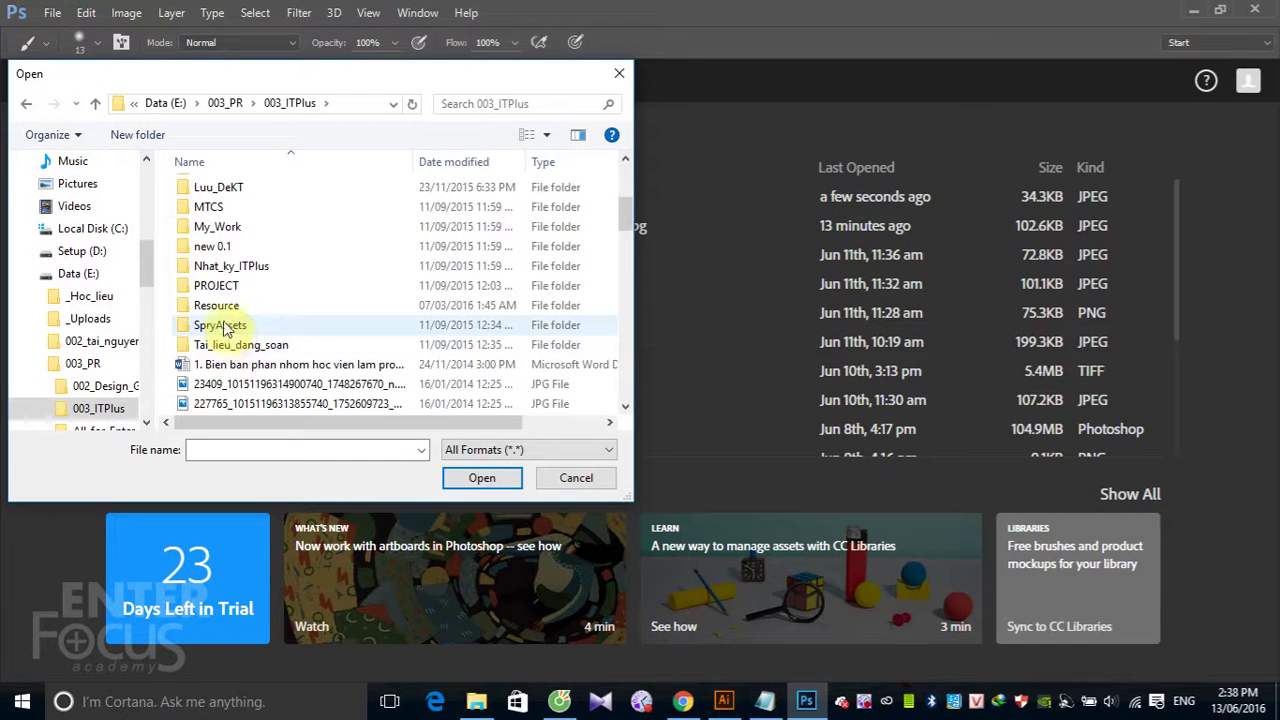
Step: Go through Resource > 002_Bai_tap > HpI > BT_Photoshop > Lesson_001 and open 01_BEGIN.JPG and 01_FINAL.JPG
double_click(215, 305)
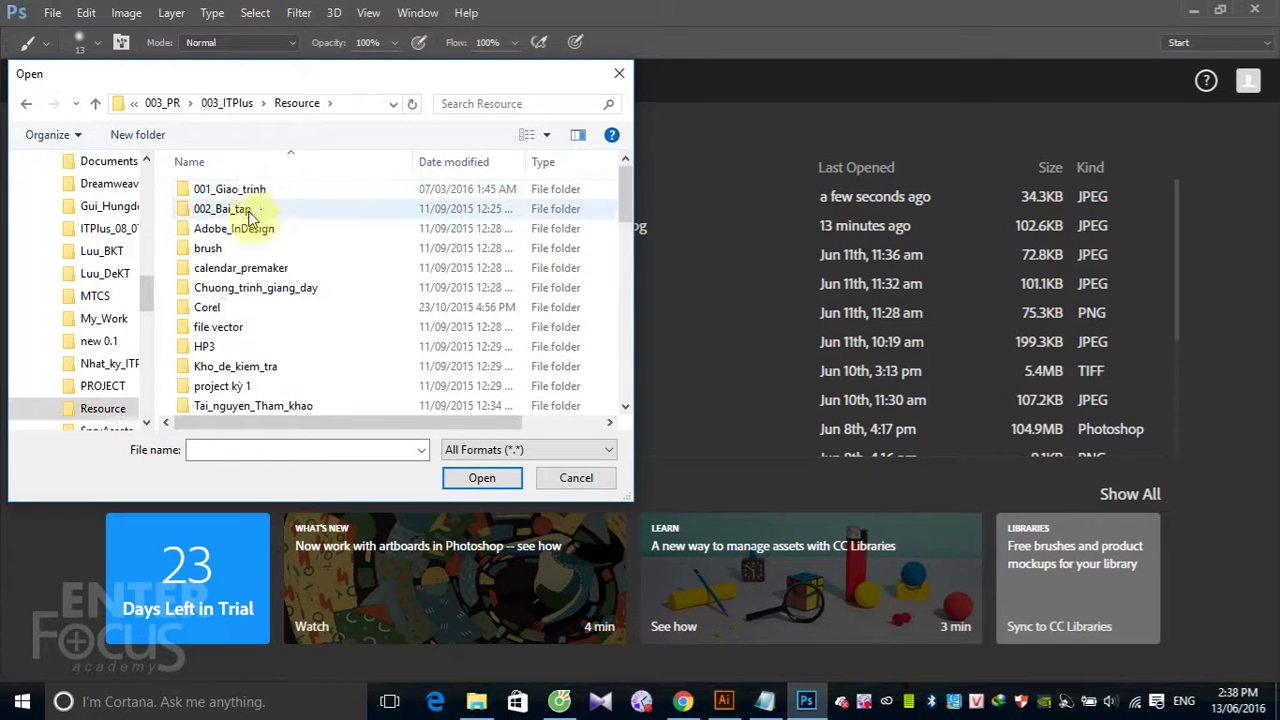
double_click(215, 208)
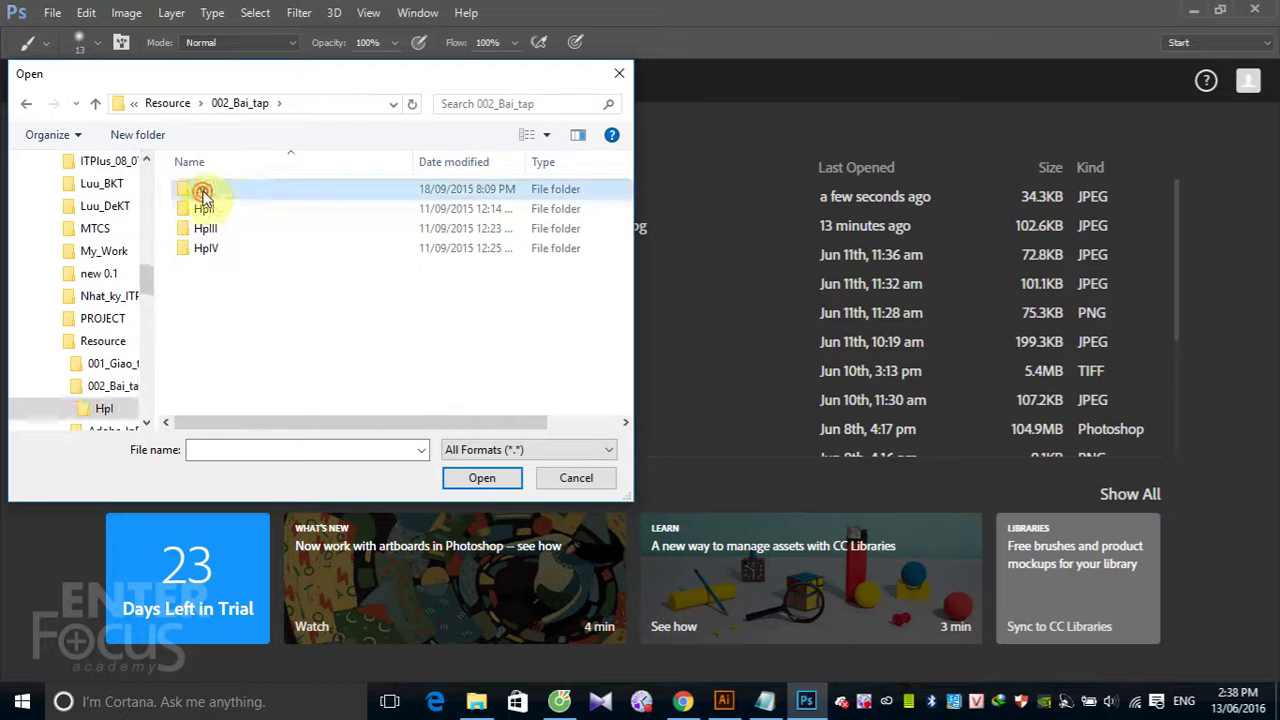
double_click(202, 190)
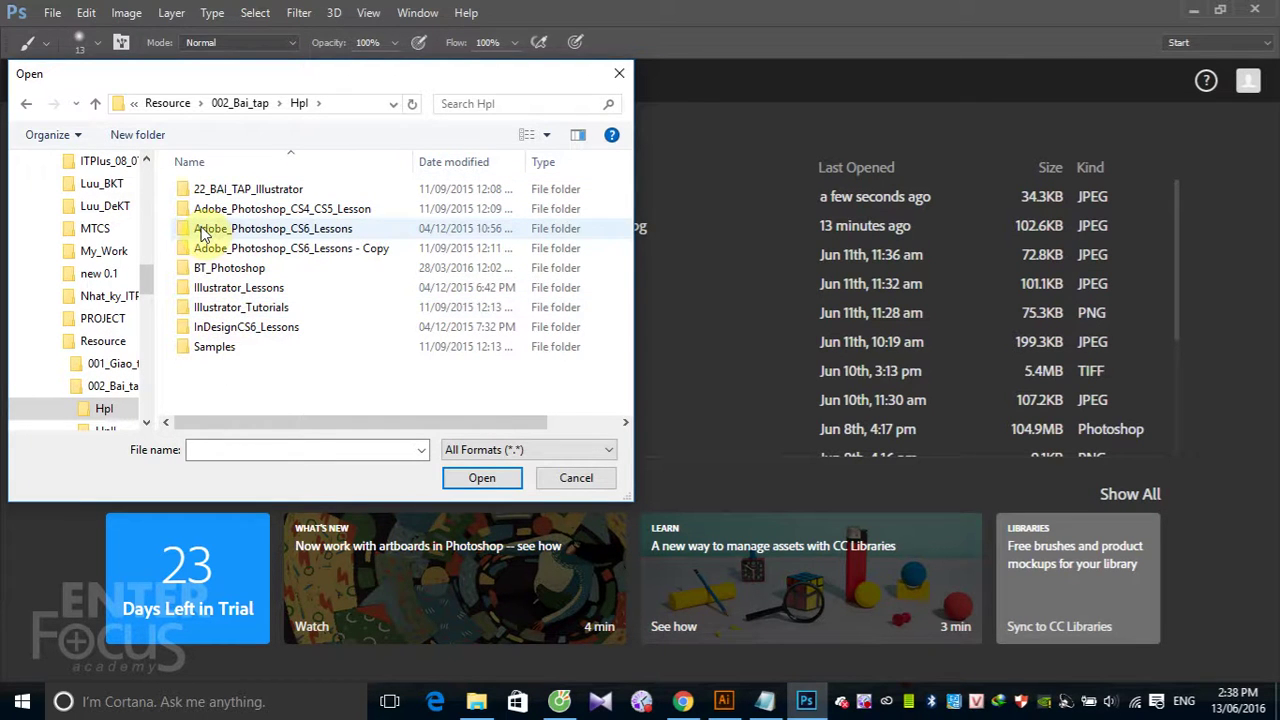
double_click(225, 268)
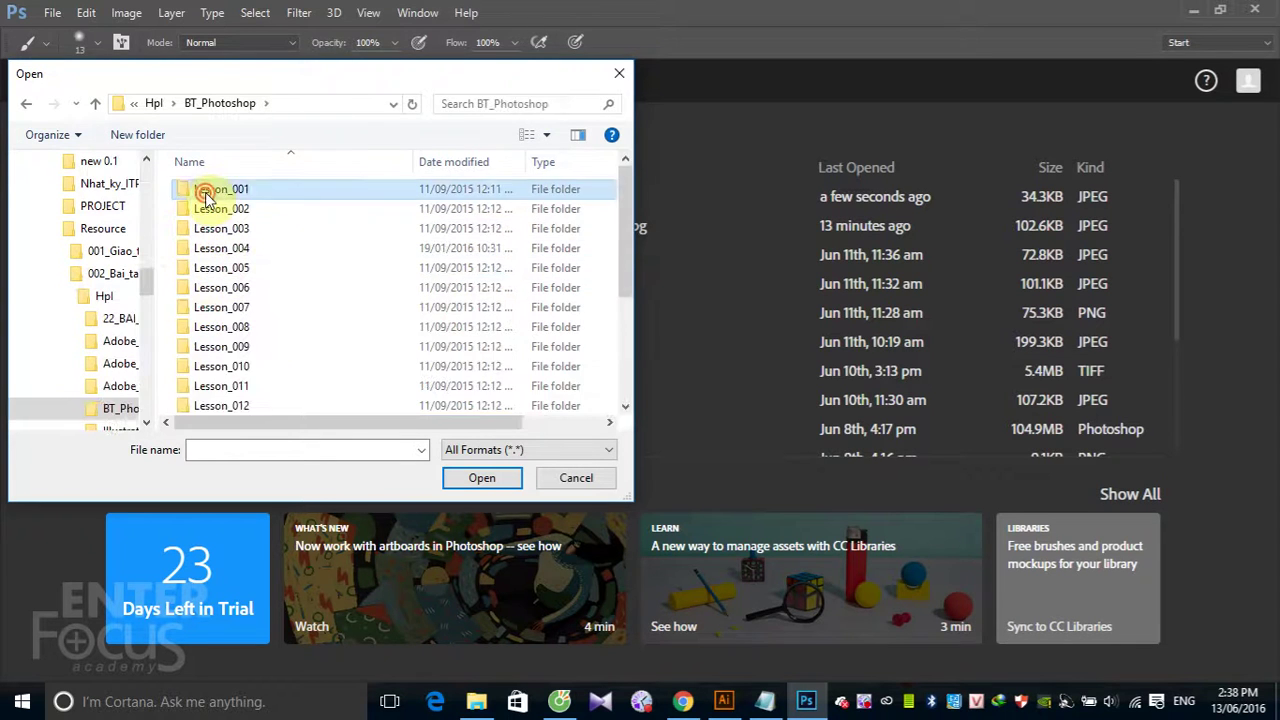
double_click(208, 190)
click(238, 202)
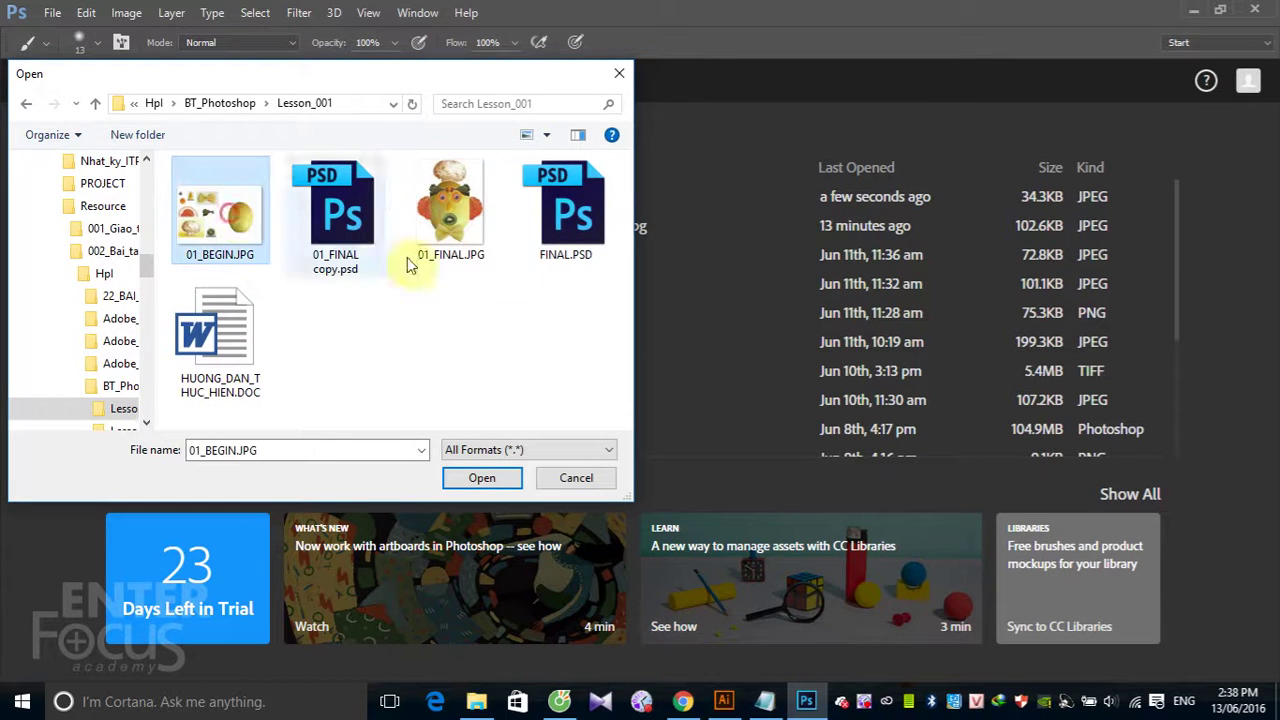
ctrl+click(455, 225)
click(482, 477)
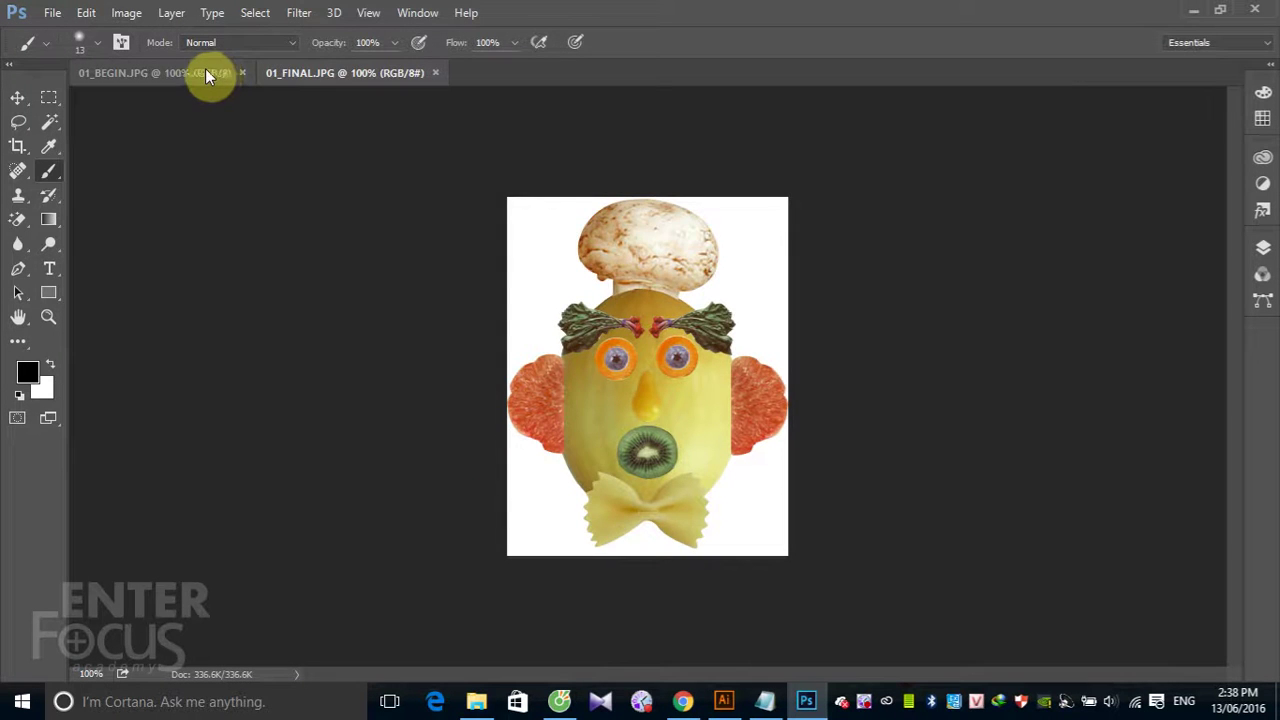
Step: Compare 01_BEGIN.JPG with 01_FINAL.JPG, return to 01_BEGIN.JPG and select the Move tool
click(202, 75)
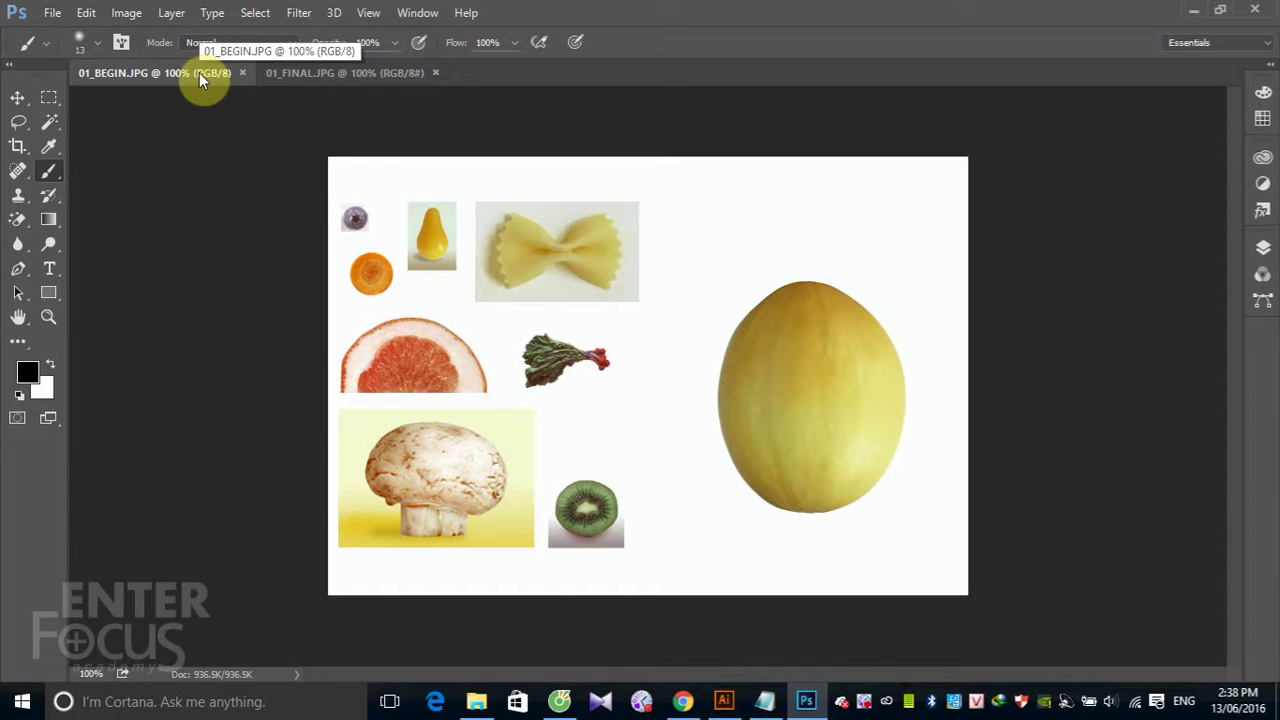
click(318, 74)
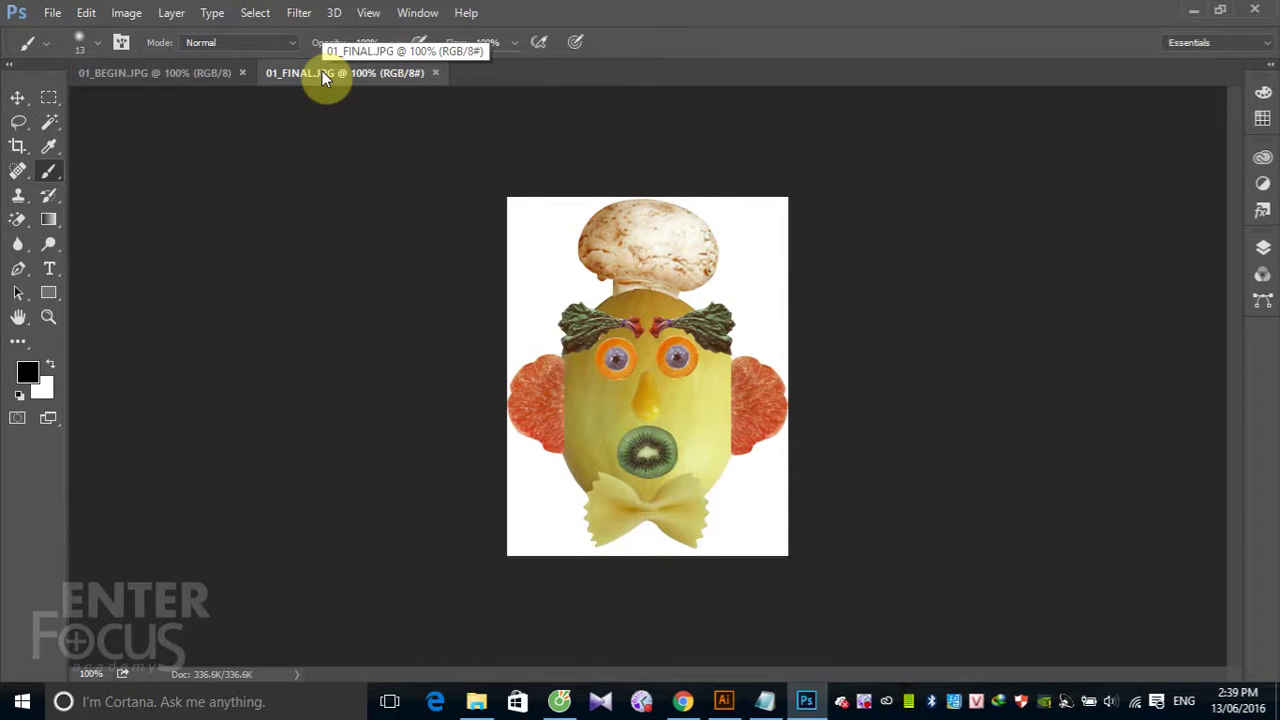
click(222, 75)
click(17, 98)
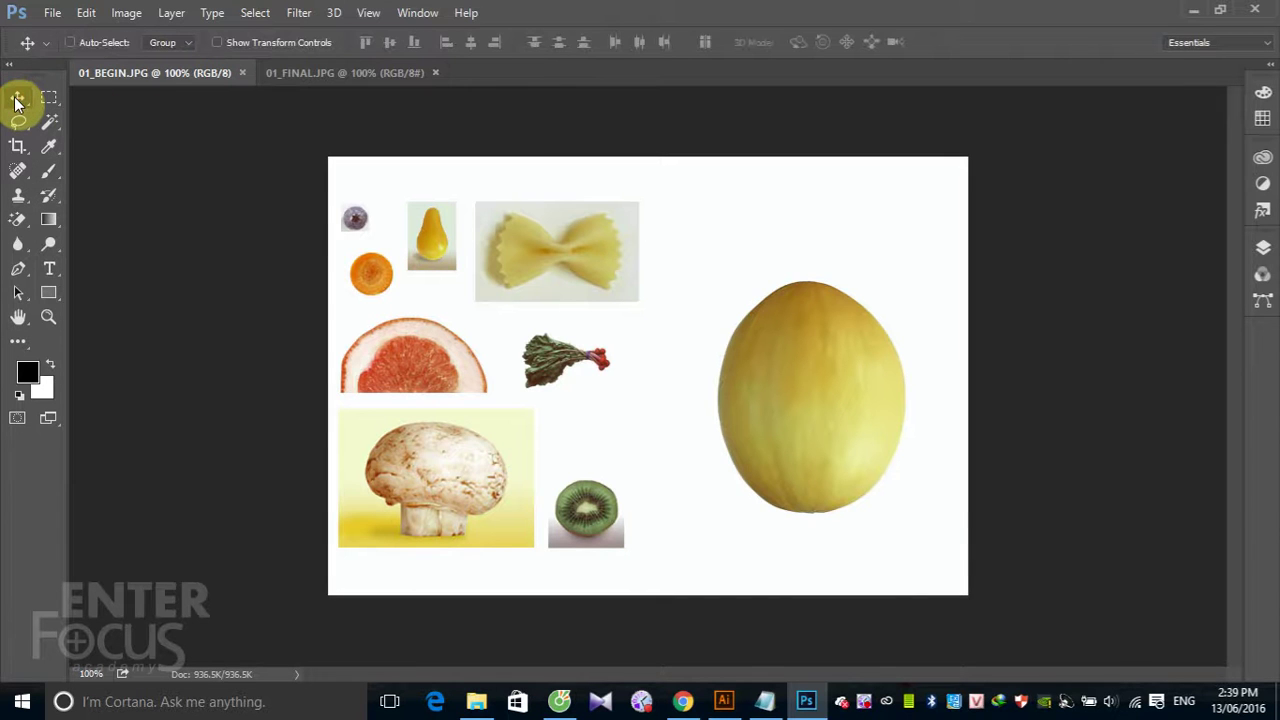